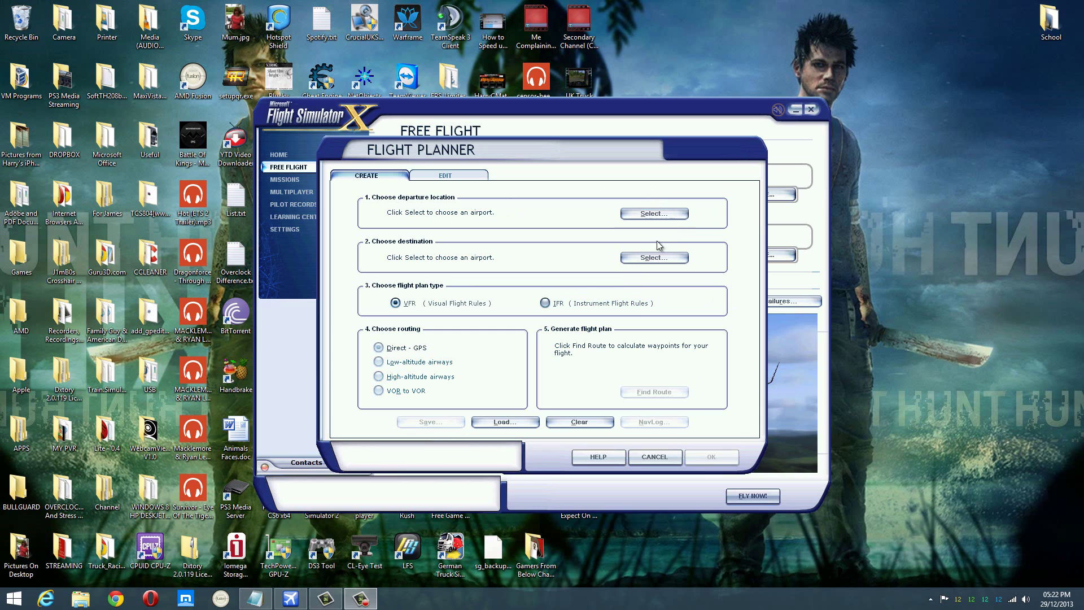
Try IFR and the departure chooser, then cancel the flight planner without keeping changes
left_click(620, 300)
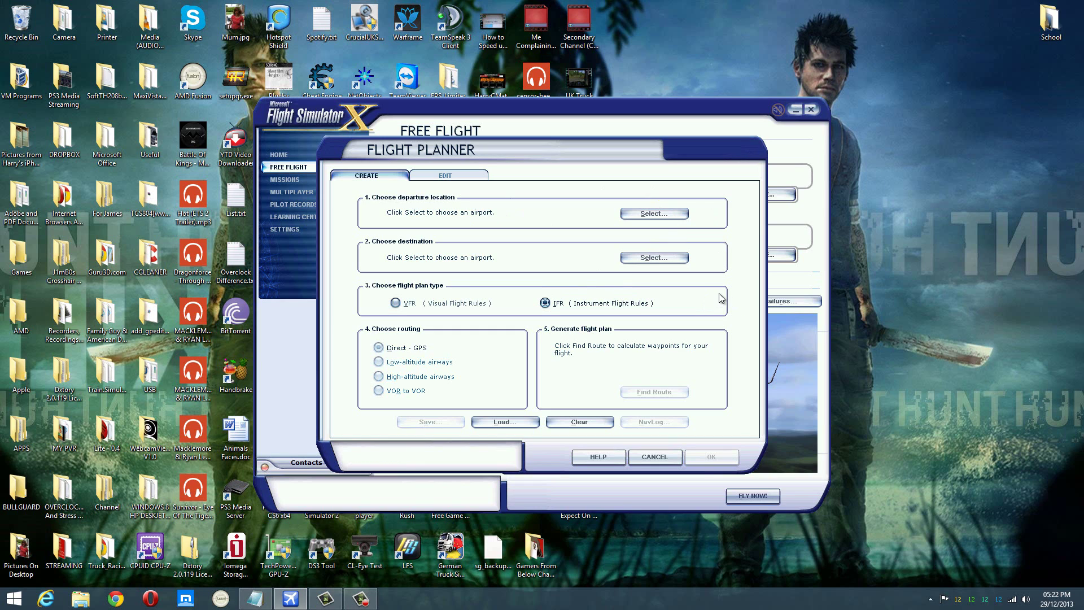
left_click(667, 214)
left_click(711, 456)
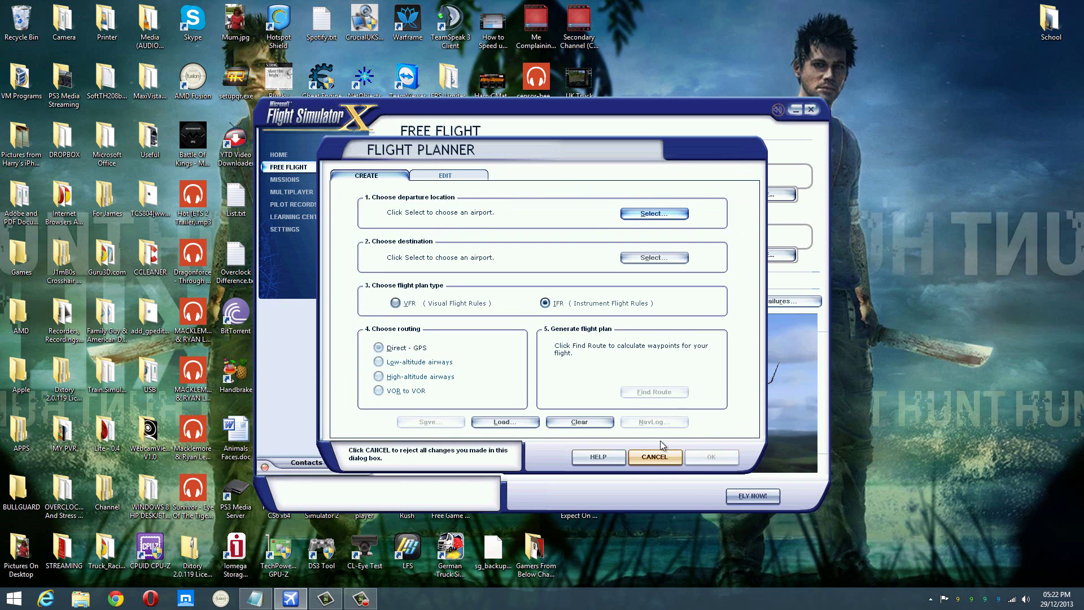
left_click(657, 453)
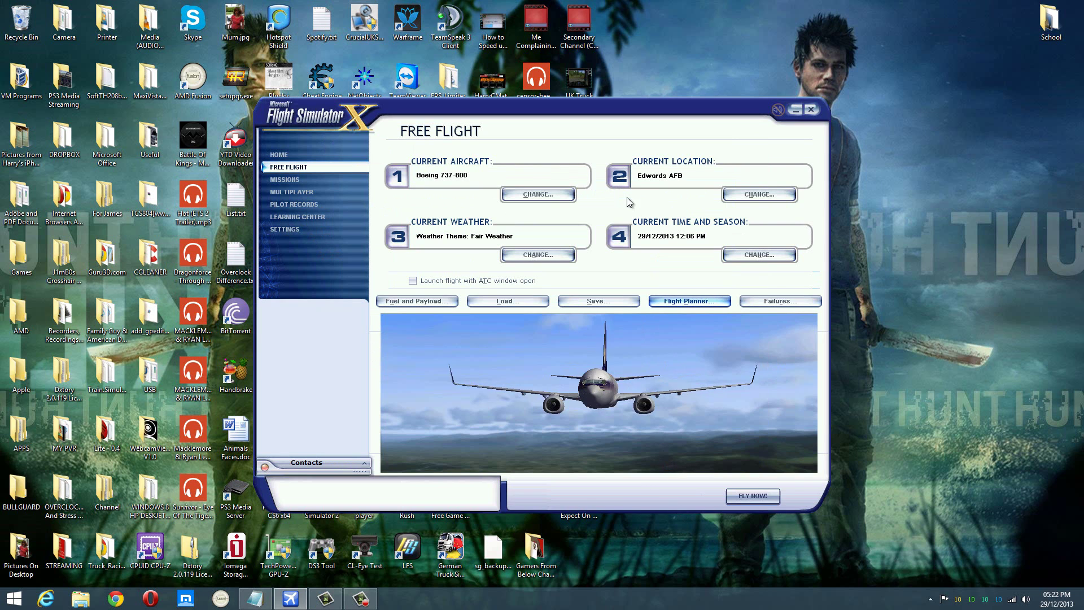
Open the flight planner and choose Edwards AFB (KEDW) as the departure airport
left_click(692, 301)
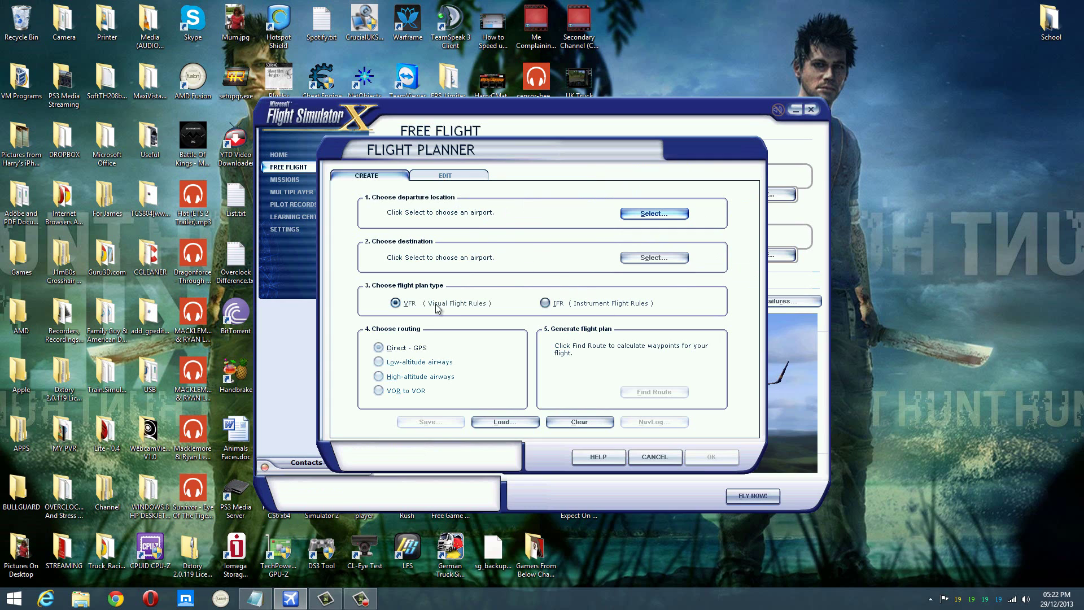
left_click(651, 214)
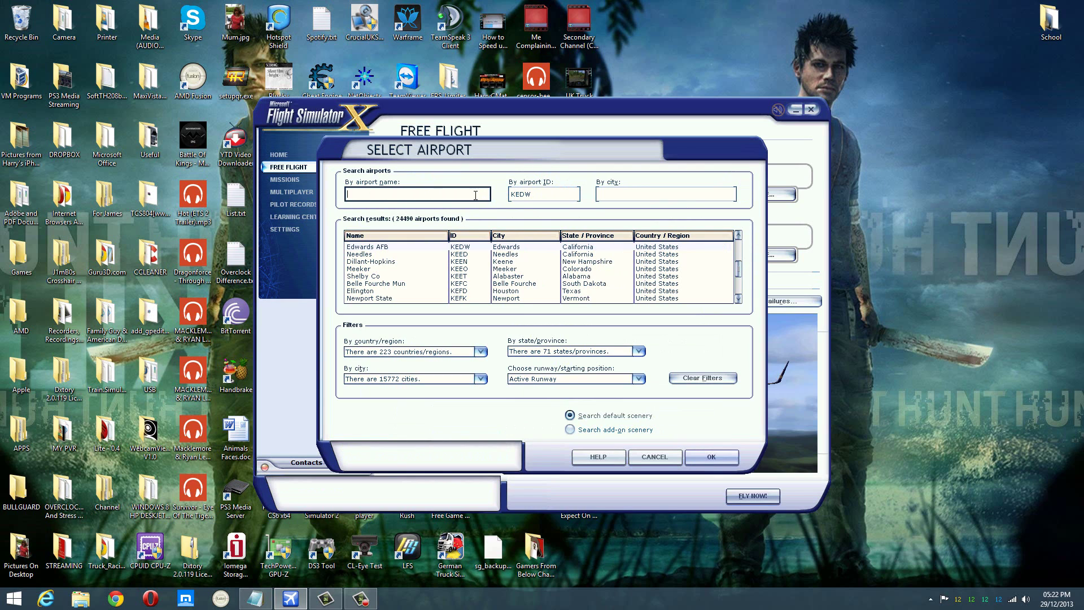
left_click_drag(534, 193, 520, 194)
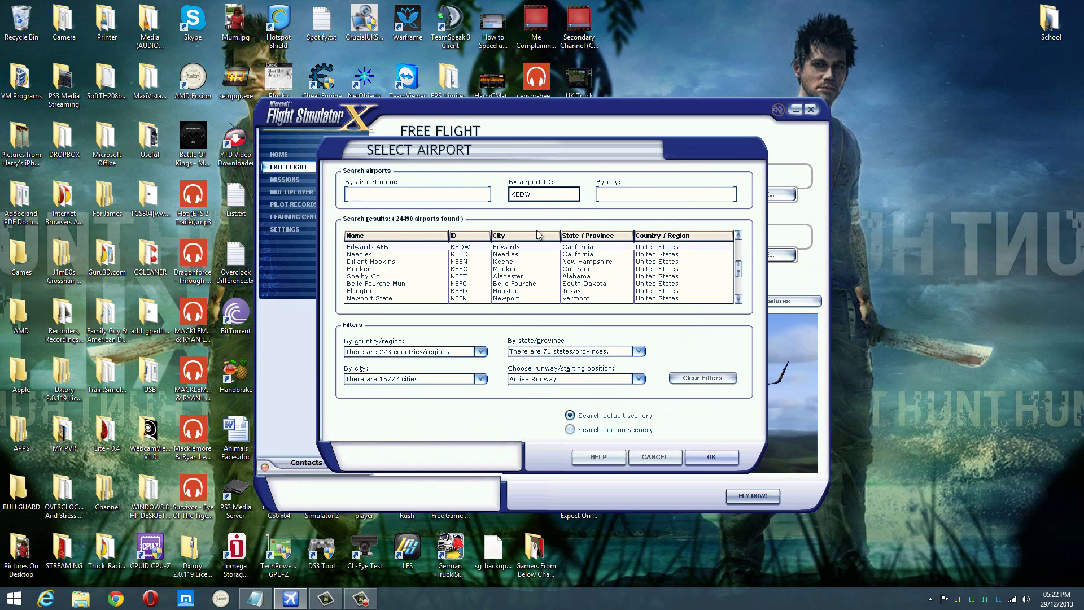
double_click(539, 246)
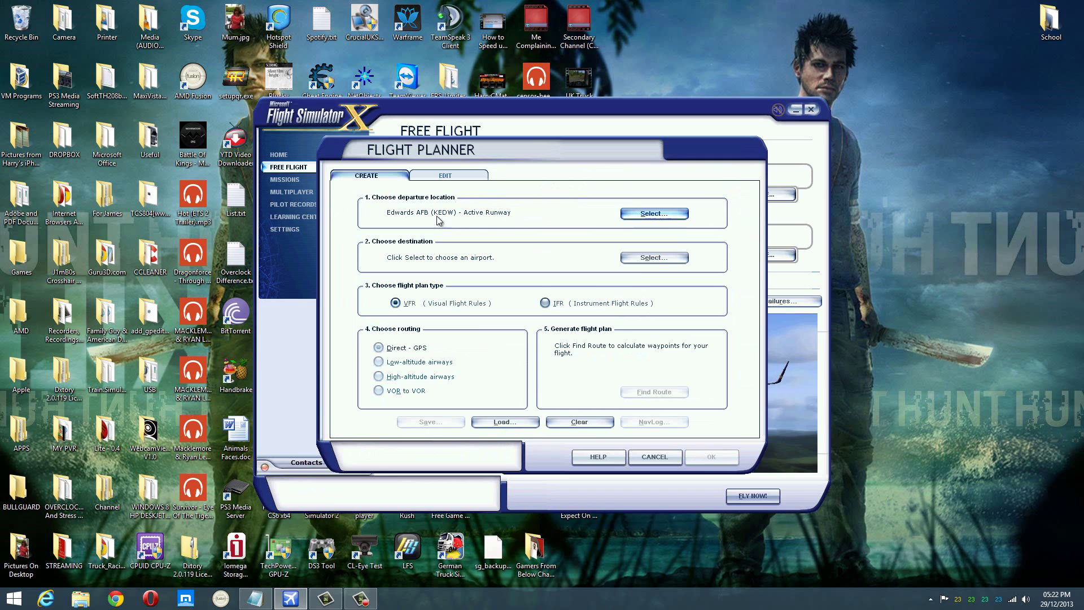
left_click(654, 213)
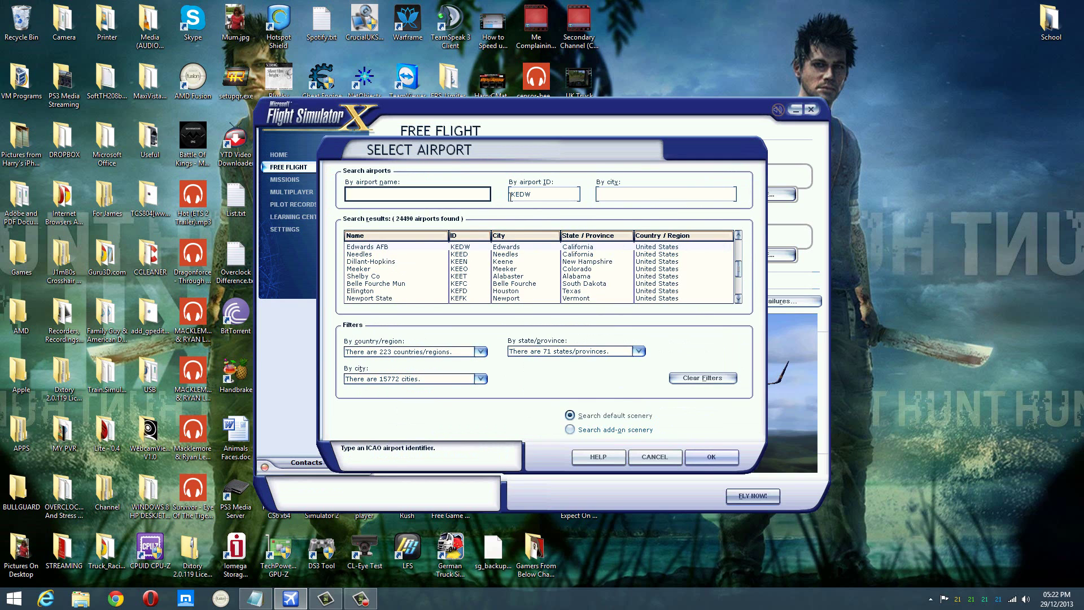
Set Los Angeles Intl (KLAX) as the destination airport
left_click(575, 194)
type("KL")
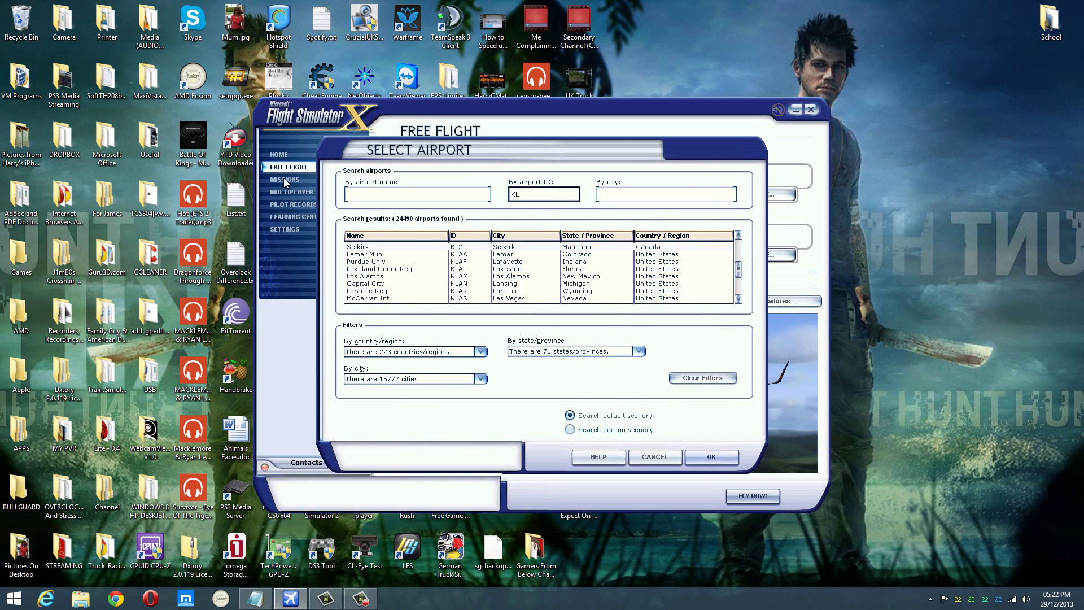
type("AX")
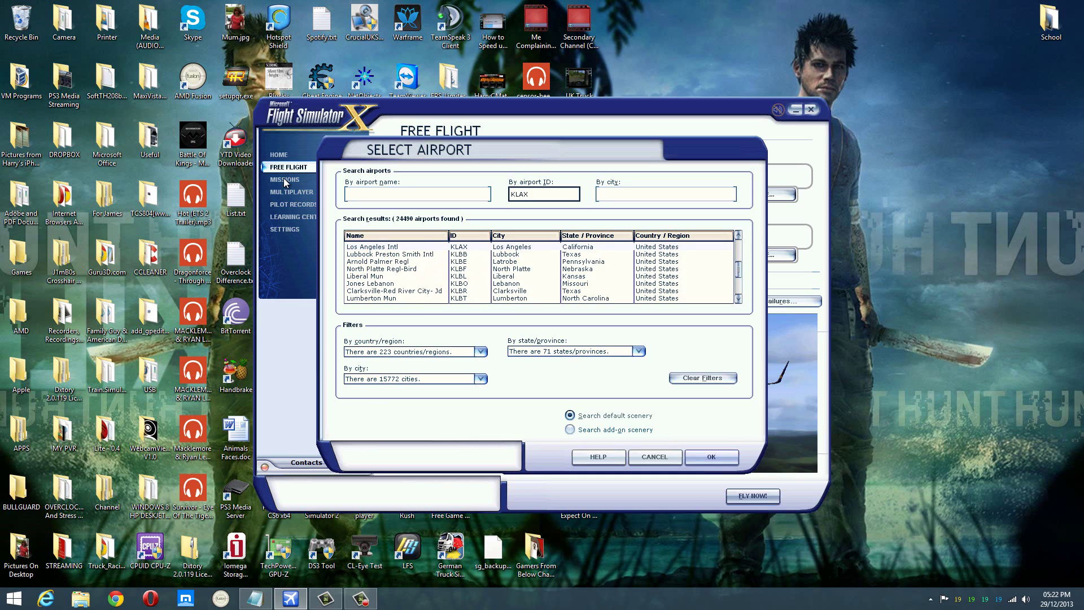
key("Return")
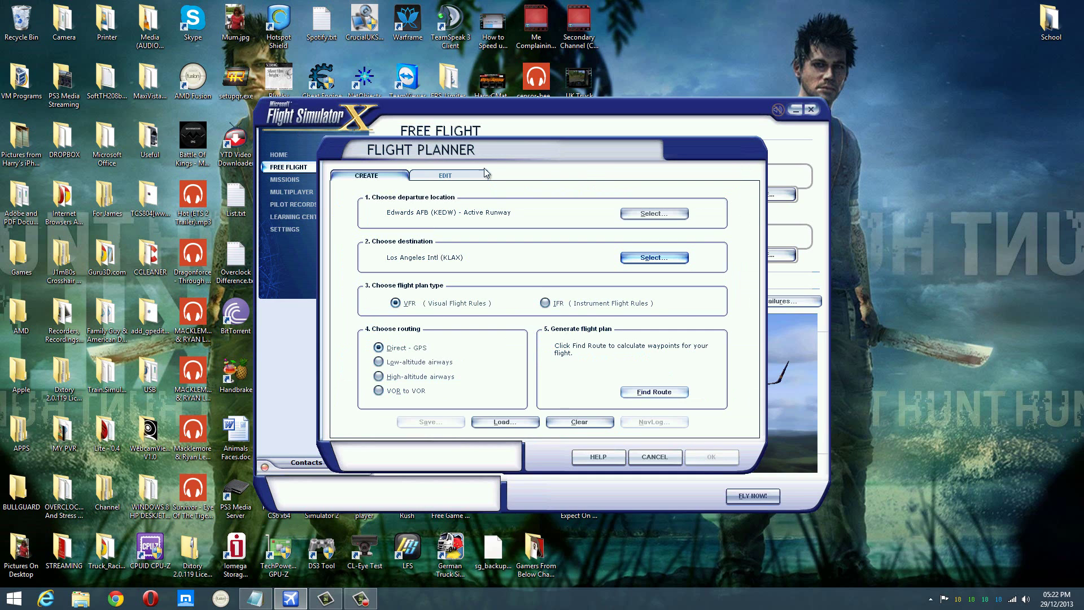
Switch the plan to IFR and generate the KEDW–KLAX route
left_click(622, 305)
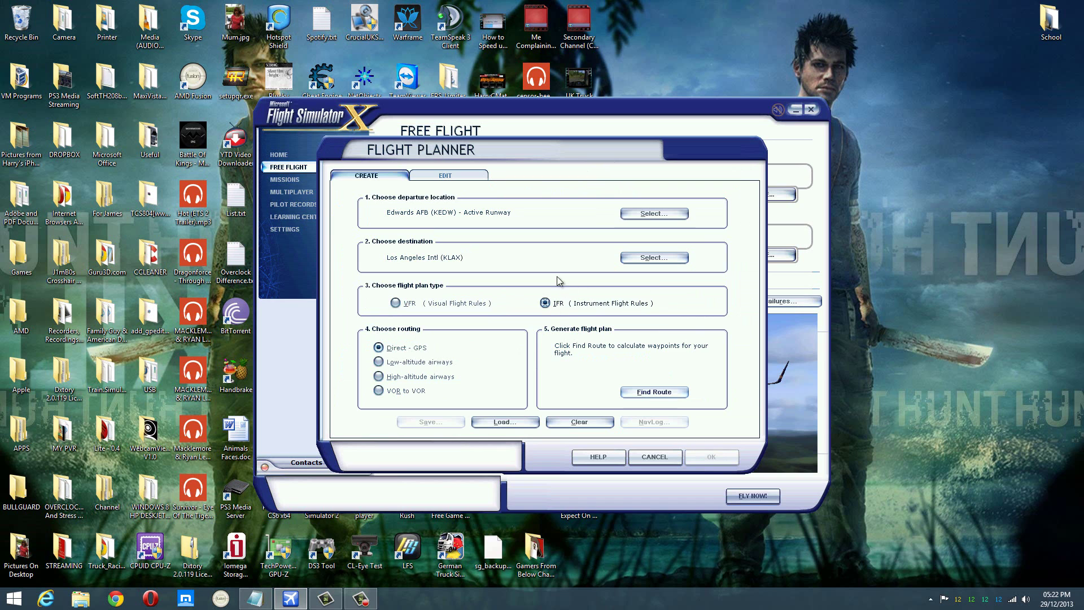
left_click(669, 393)
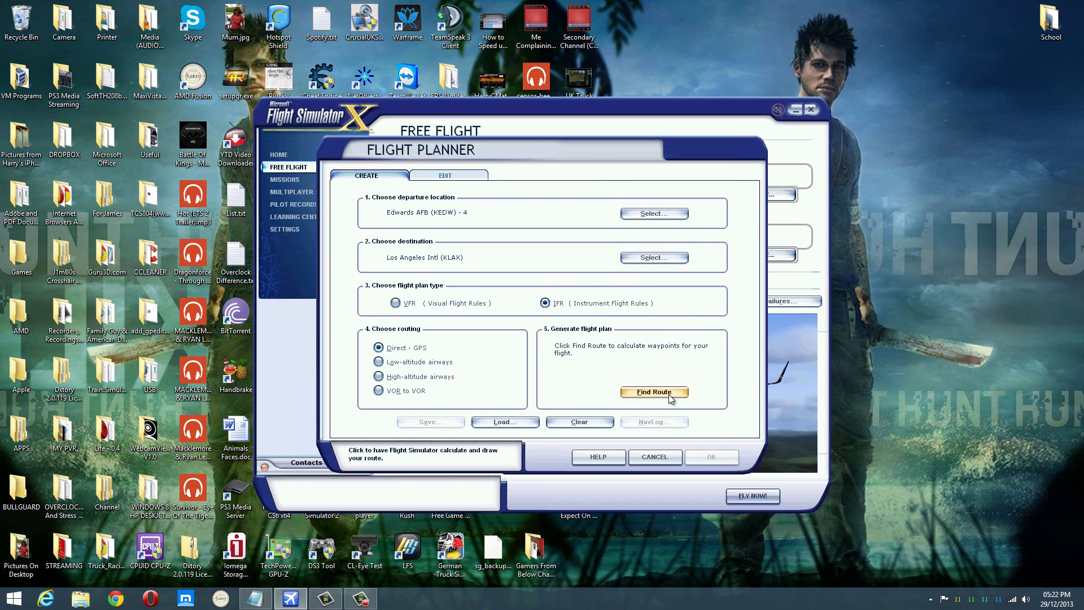
left_click(699, 238)
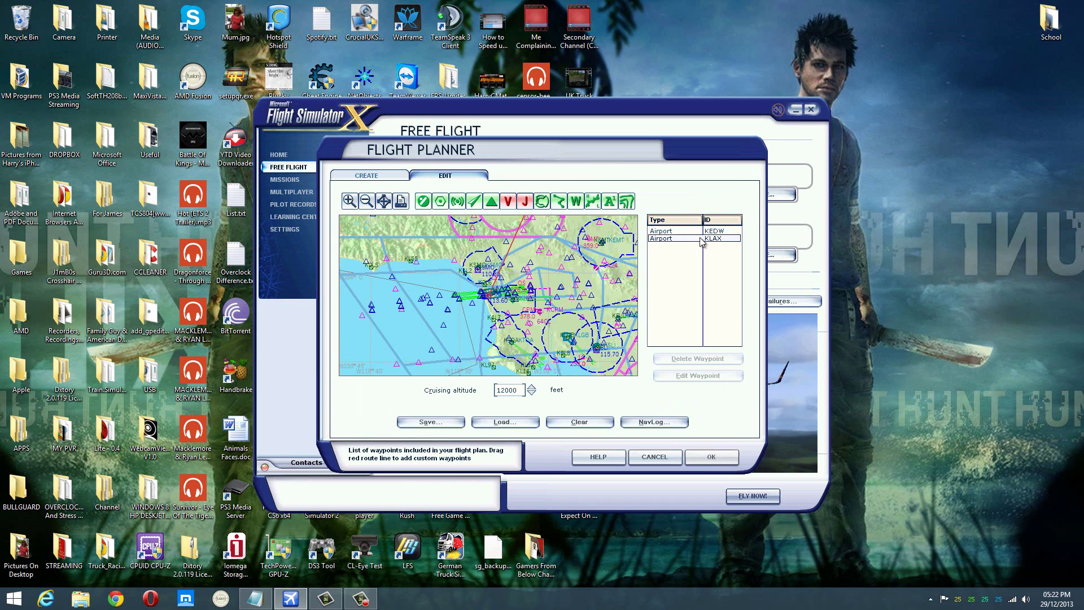
Centre the map on KEDW and zoom and pan toward MA24 and 50VOR
left_click(694, 231)
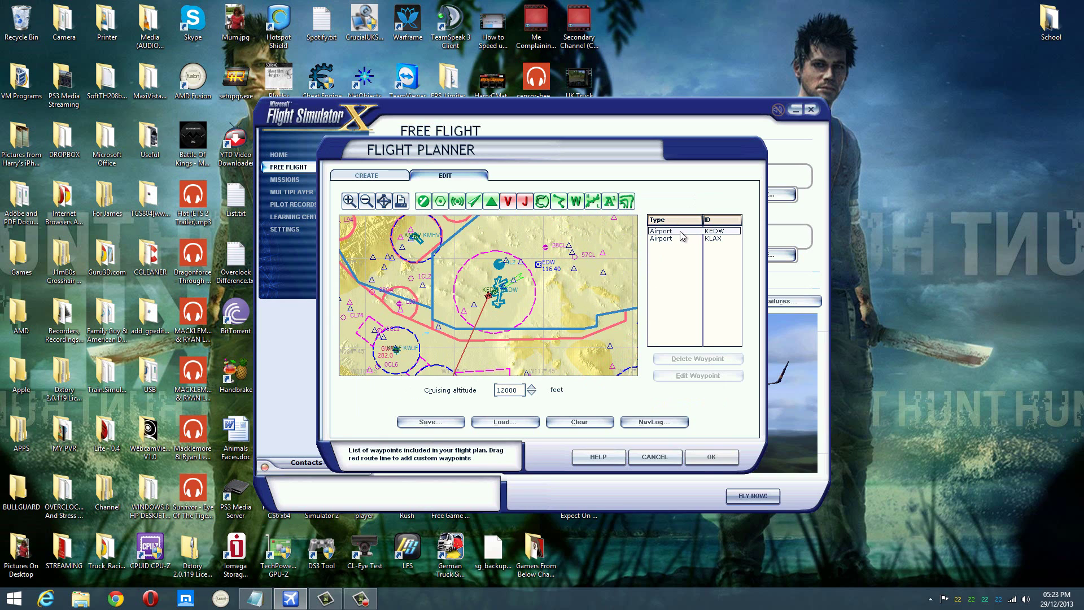
left_click(349, 201)
left_click(349, 202)
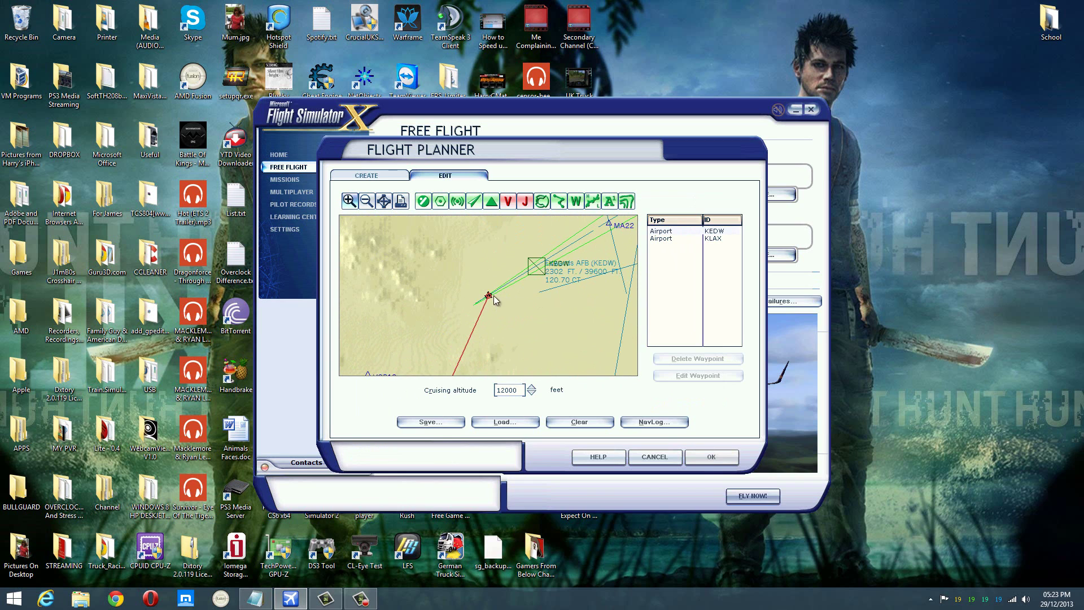
left_click(366, 202)
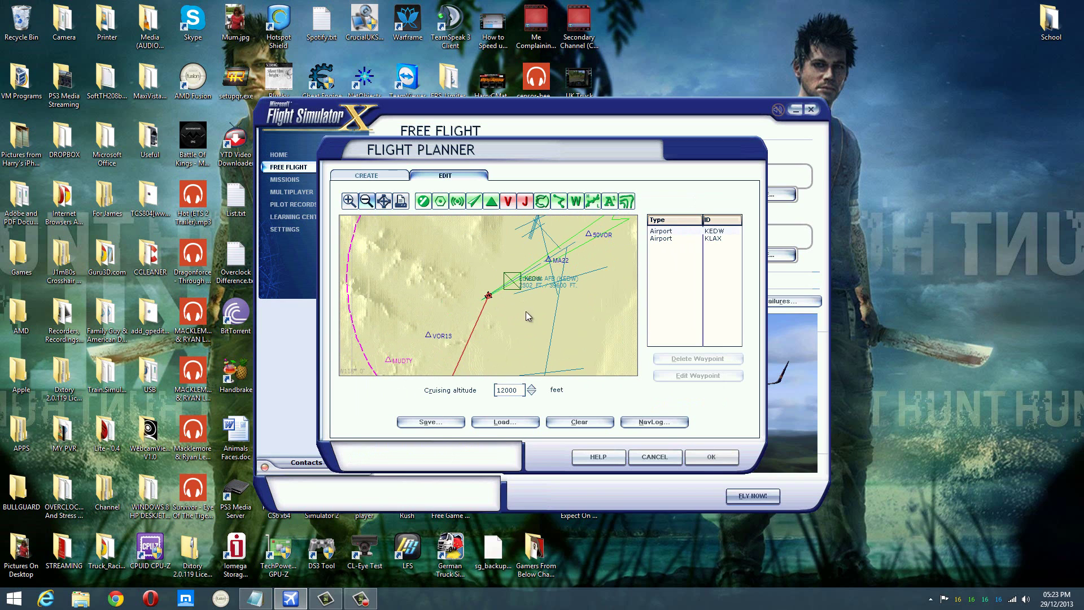
left_click(626, 224)
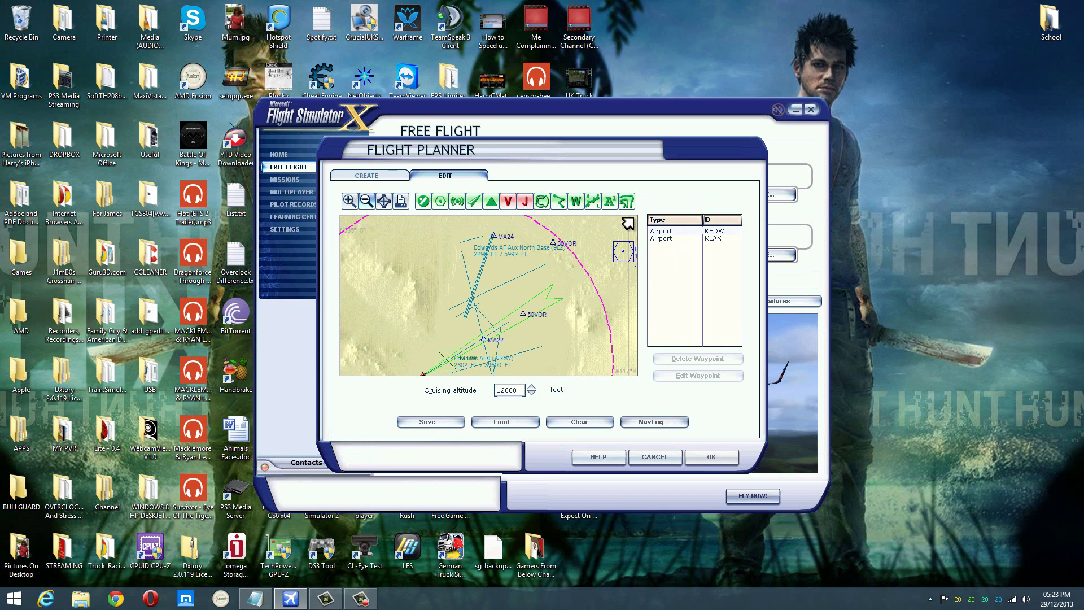
left_click(626, 225)
left_click(366, 201)
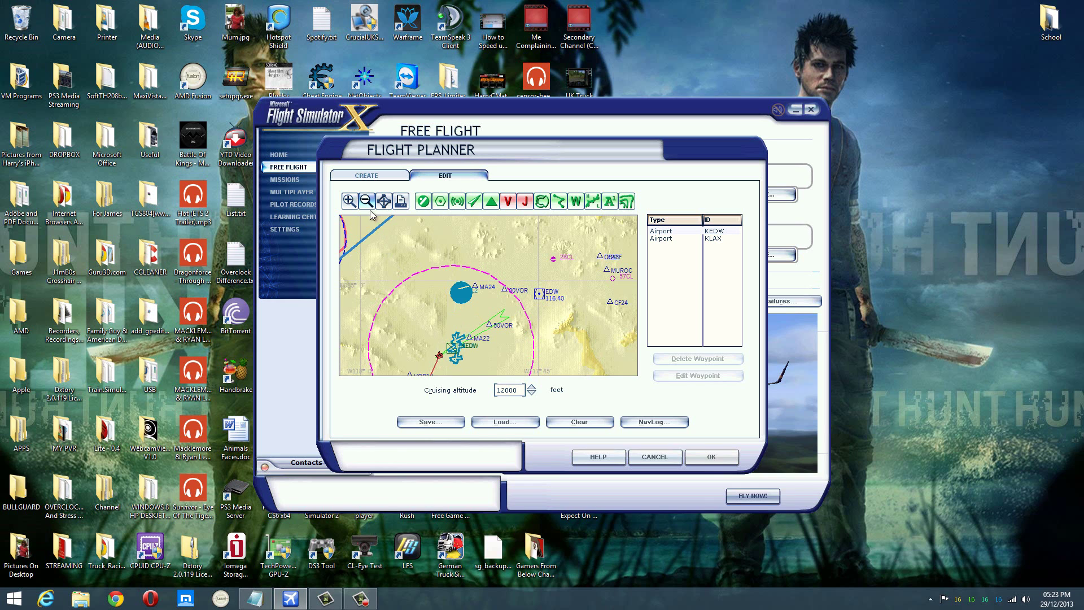
left_click(349, 204)
left_click(461, 367)
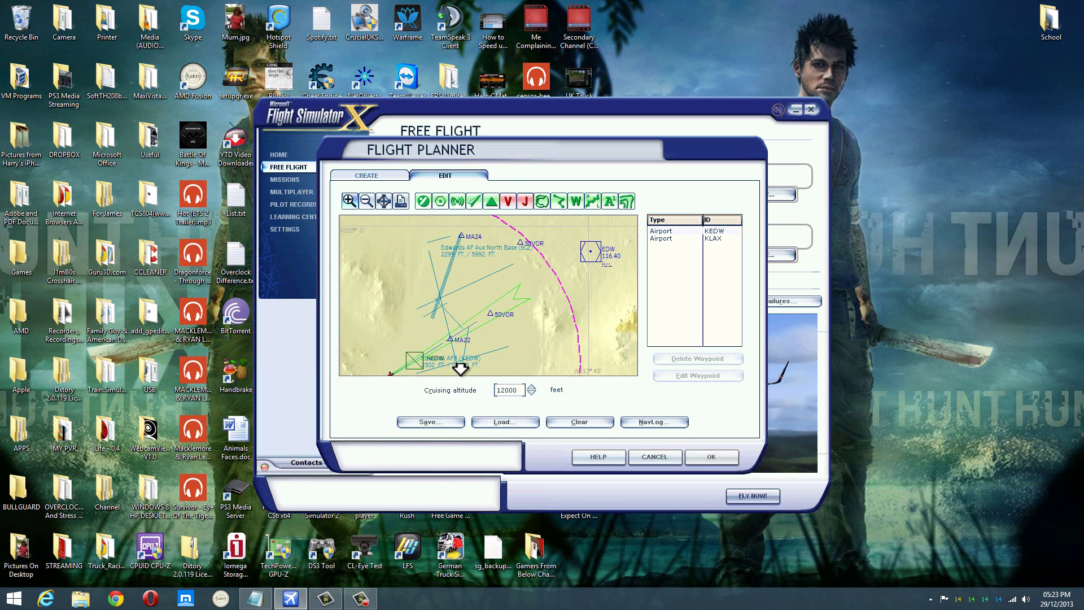
left_click(461, 368)
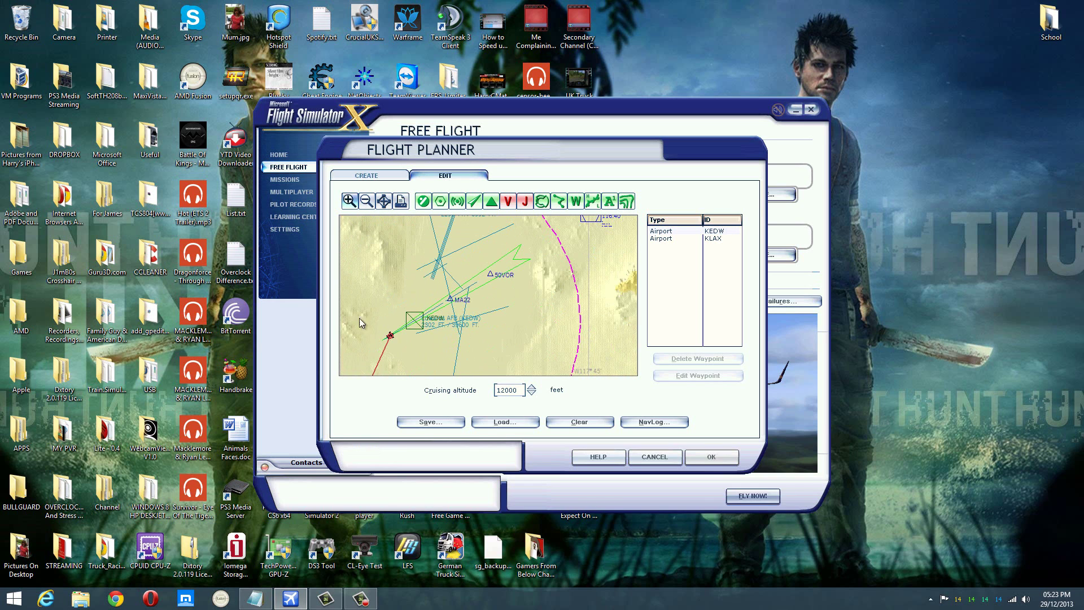
Attach the route line to the 50VOR intersection and add it to the plan
left_click(491, 272)
left_click(493, 259)
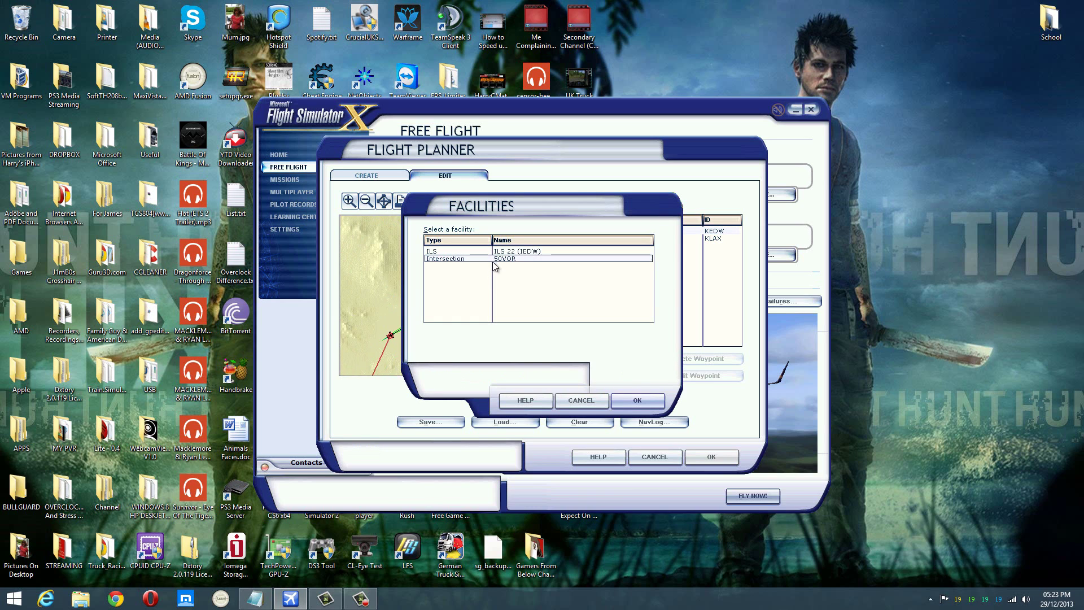
left_click(637, 400)
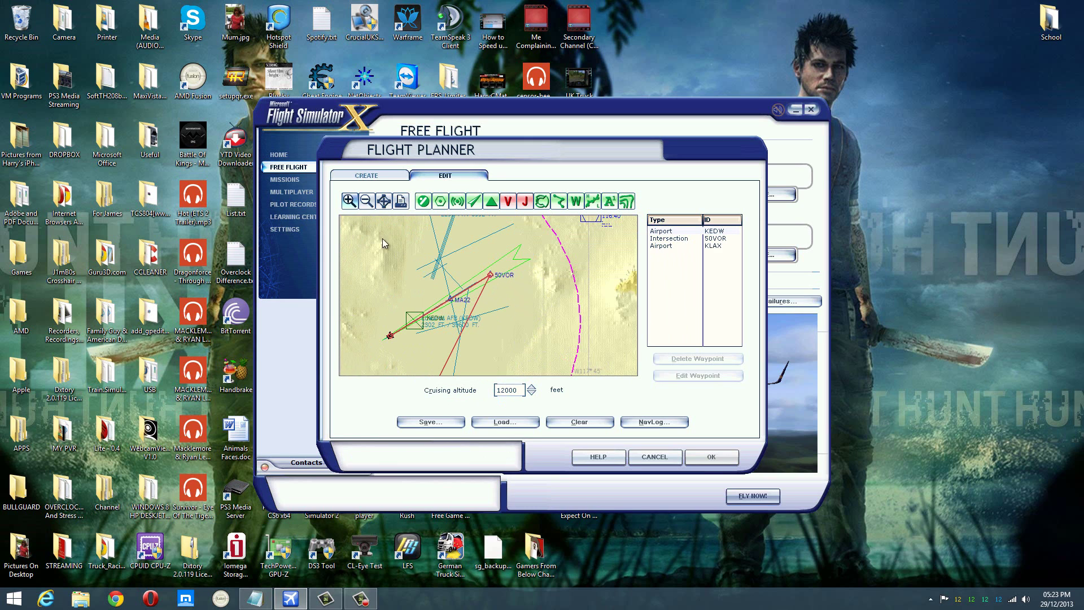
Centre the map on Los Angeles and drag the route line onto the CULVE intersection
left_click(367, 202)
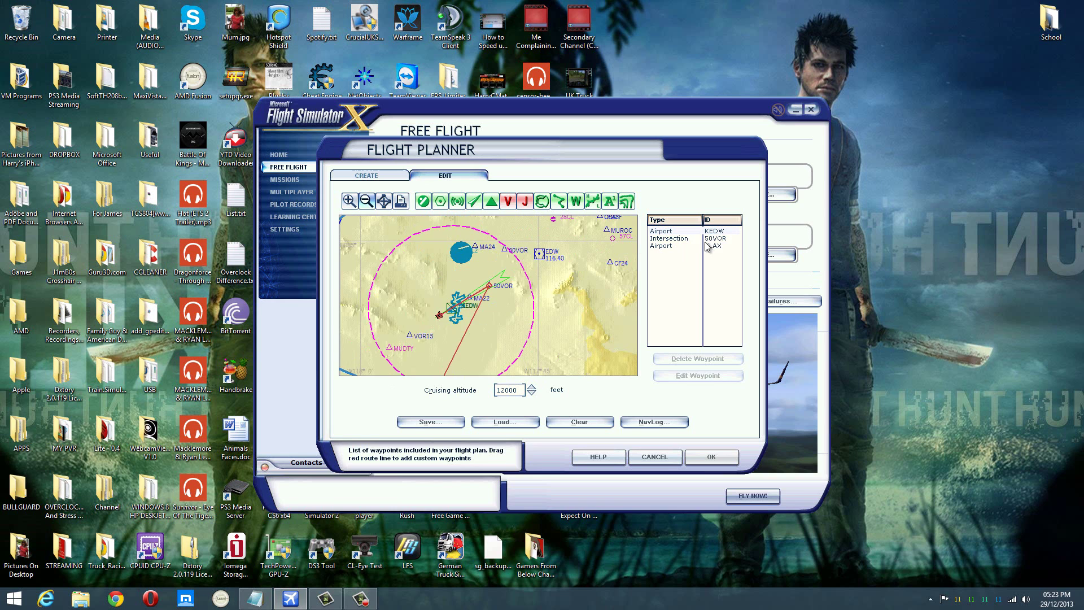
left_click(695, 247)
left_click(348, 201)
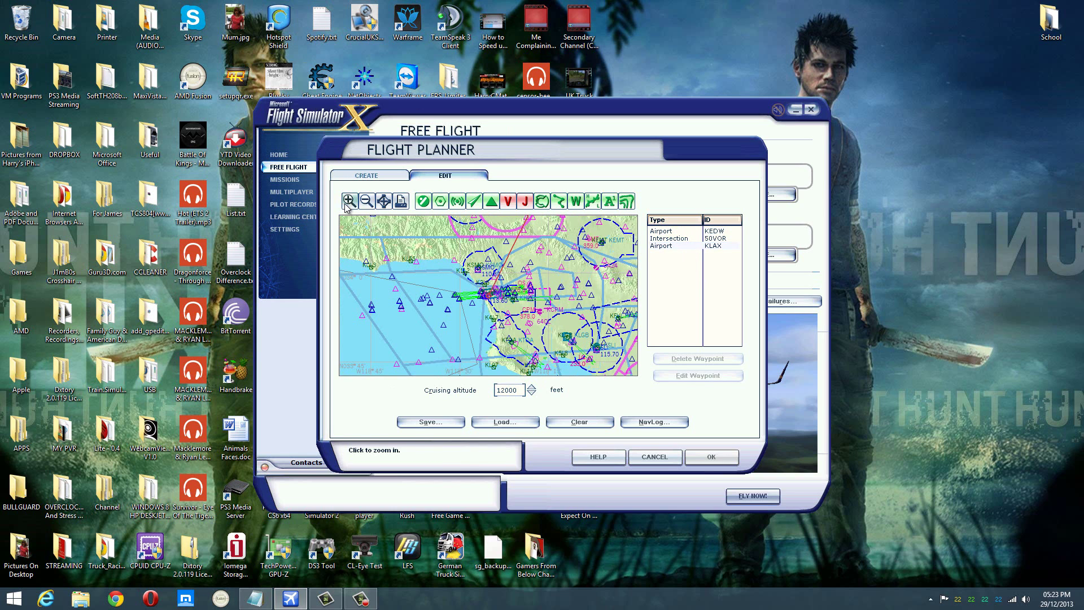
left_click(346, 203)
left_click(345, 203)
left_click(345, 203)
left_click(346, 204)
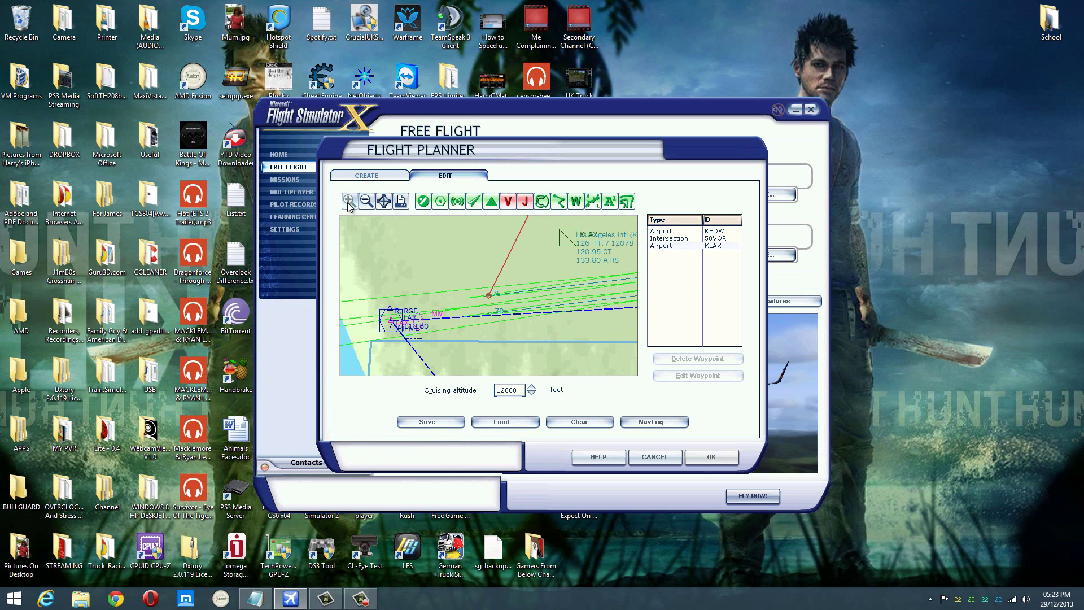
left_click(367, 202)
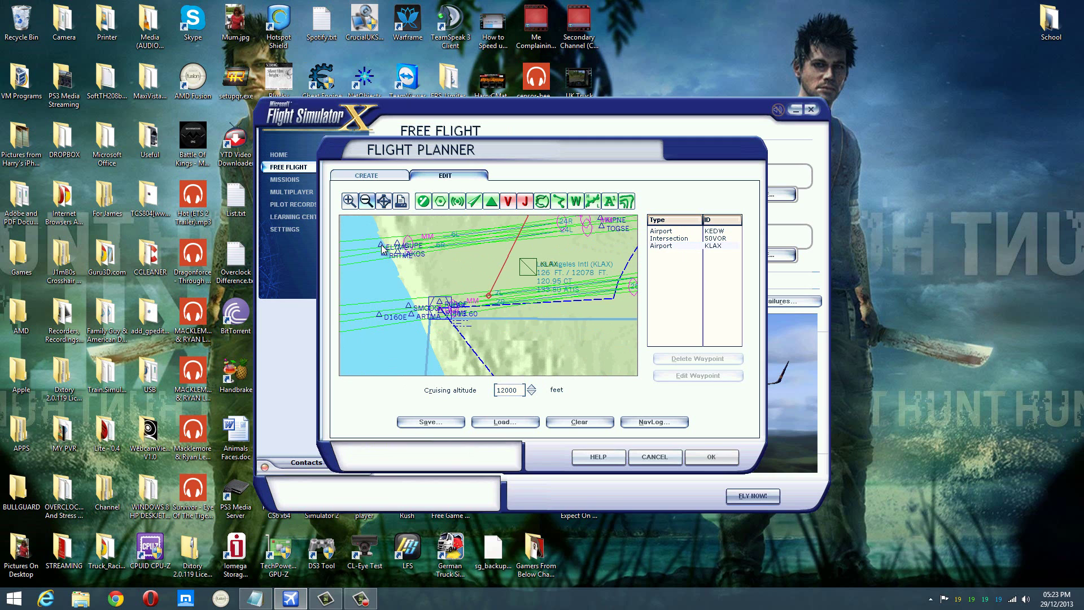
left_click(367, 202)
left_click(368, 202)
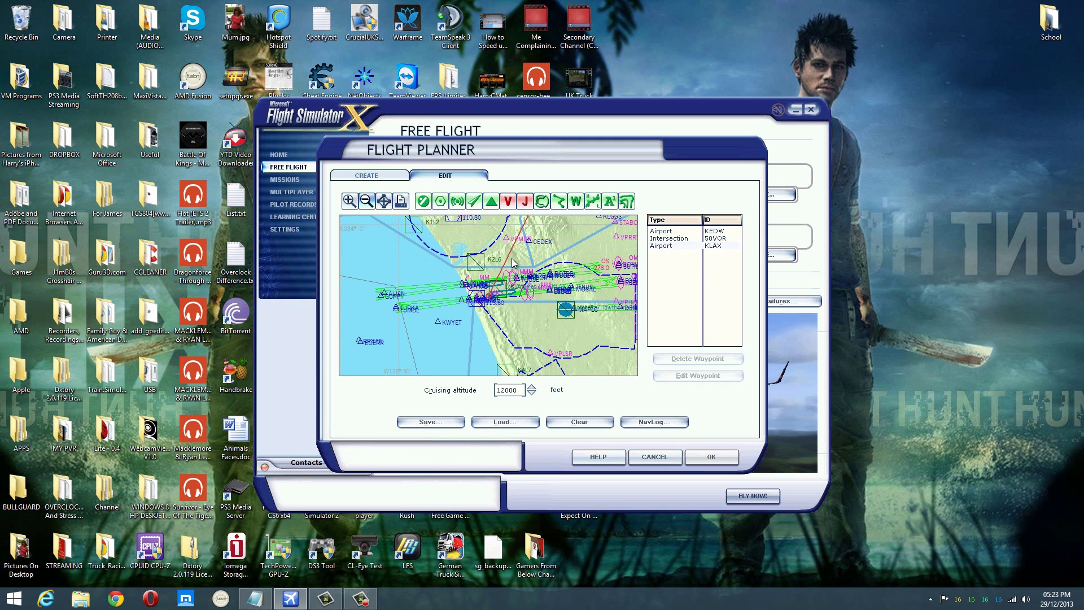
left_click_drag(518, 244, 487, 263)
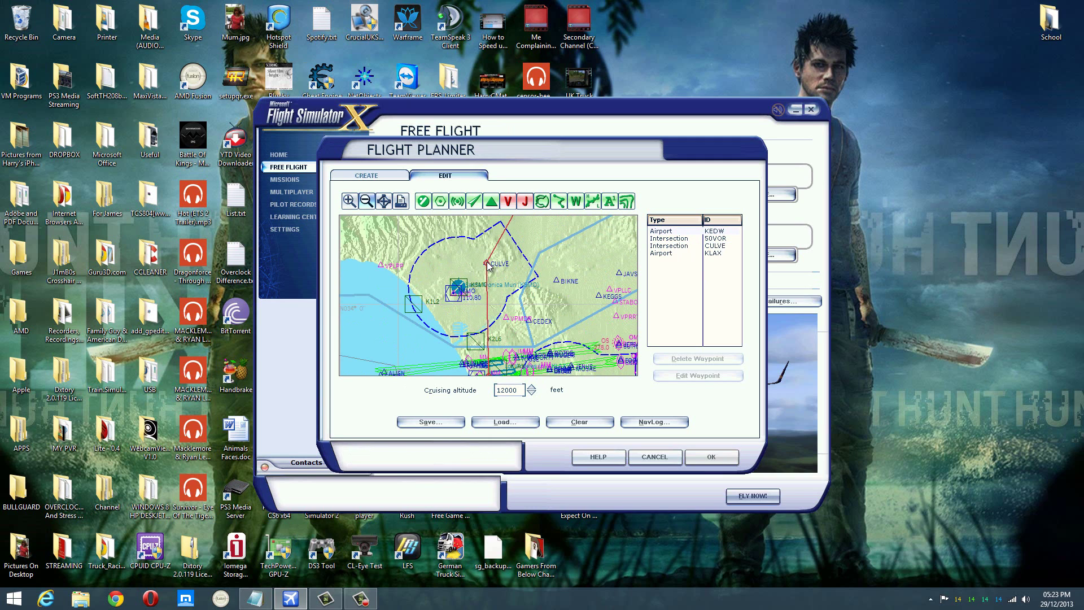
Drag another route leg onto the FEKIL intersection and add it to the plan
left_click(408, 365)
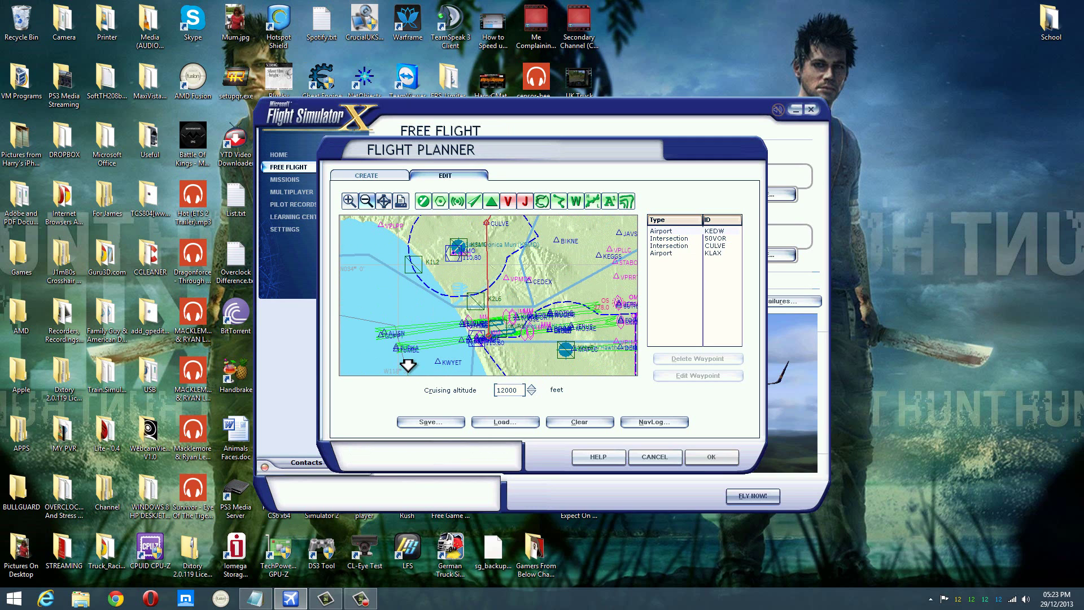
left_click(366, 201)
left_click_drag(490, 287, 464, 331)
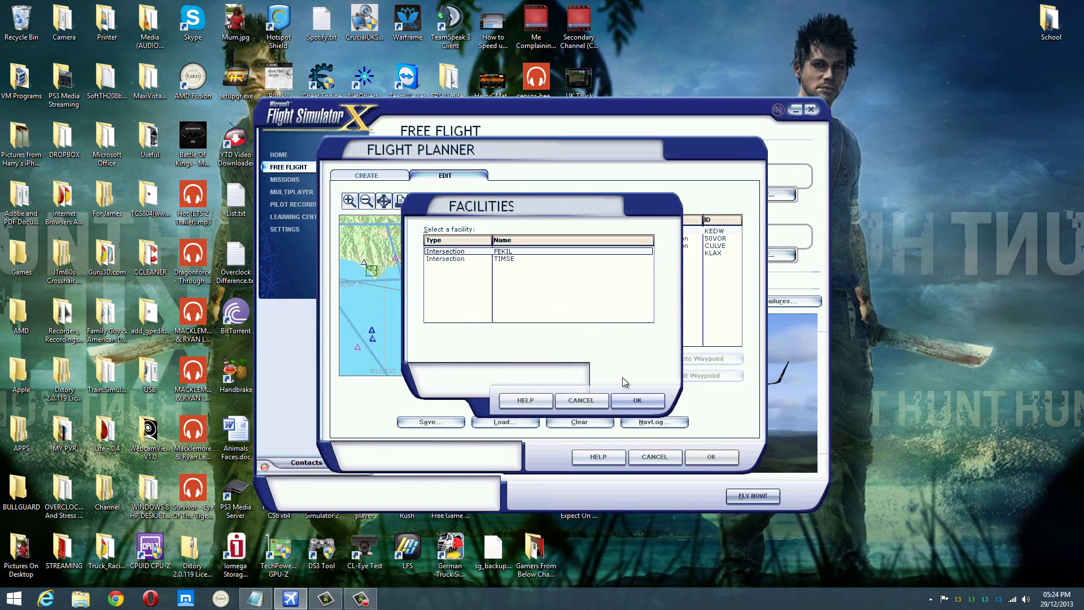
left_click(633, 398)
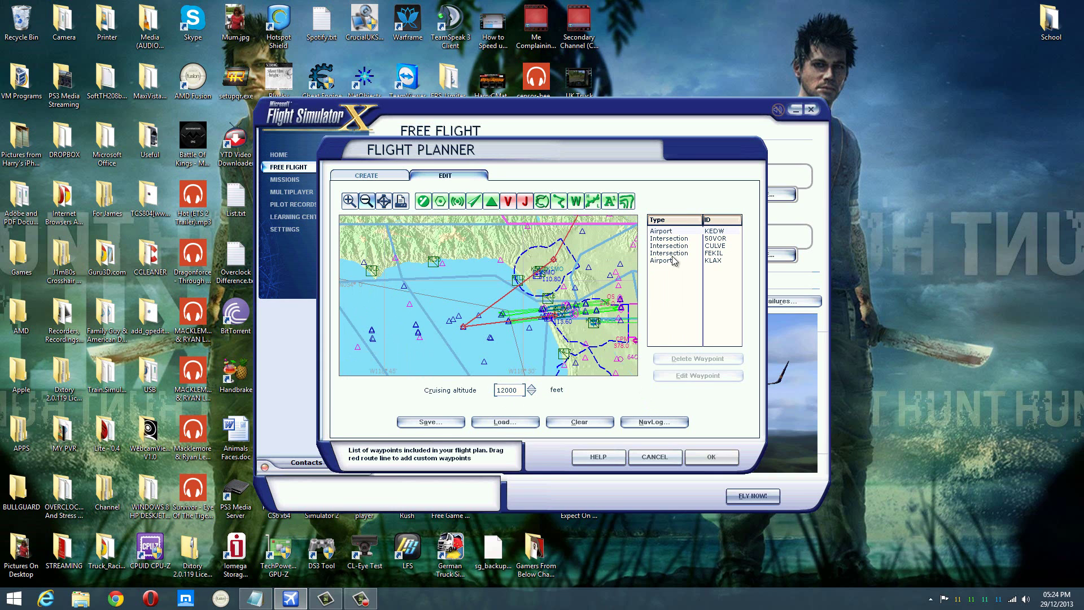
Centre on KLAX, zoom in closely, and pan west over the ocean toward TURKA
left_click(684, 262)
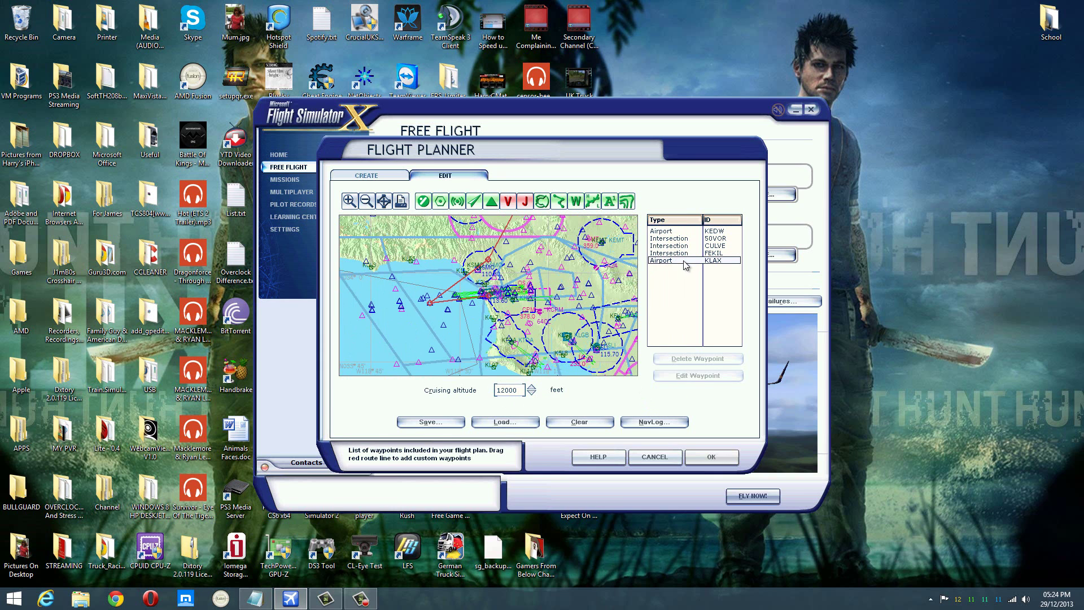
left_click(350, 202)
left_click(349, 201)
left_click(350, 202)
left_click(350, 202)
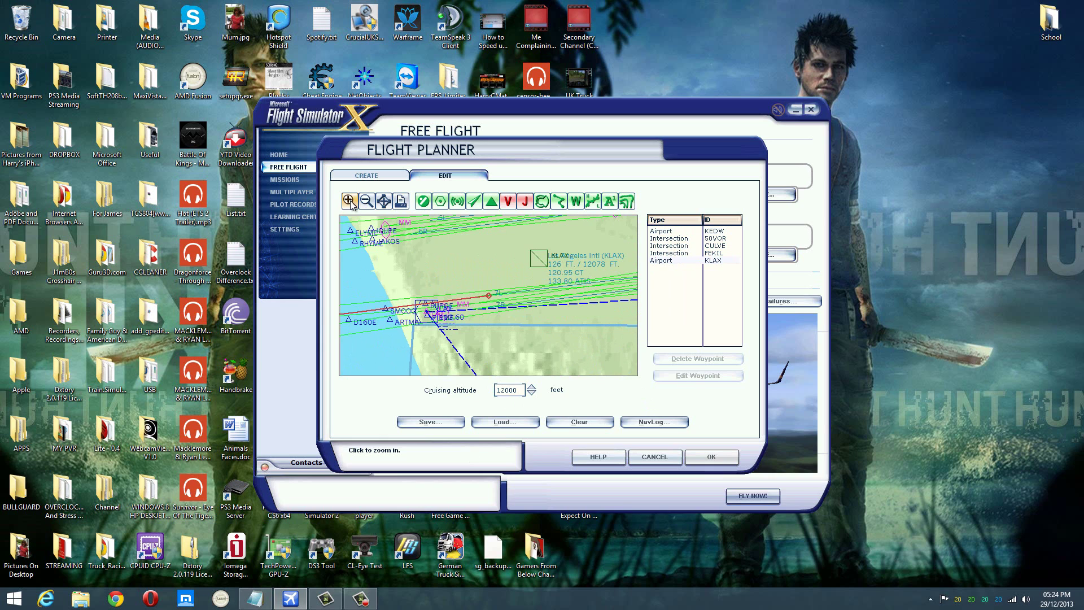
left_click(350, 202)
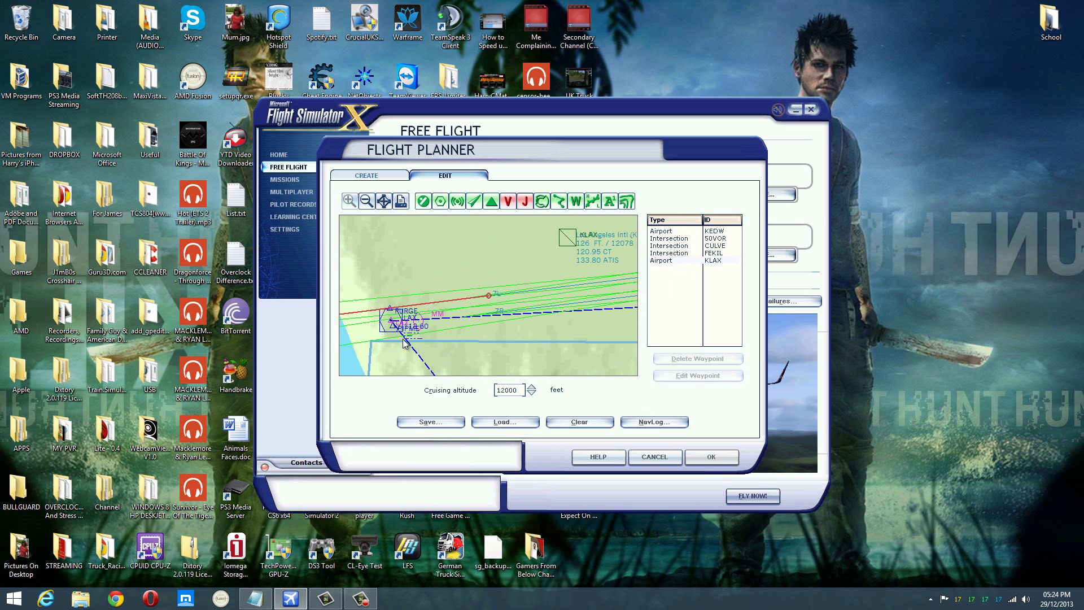
mouse_move(347, 341)
left_mouse_down()
mouse_move(348, 367)
mouse_move(349, 355)
left_mouse_up()
left_click(348, 367)
Insert the TURKA intersection into the route just before KLAX
left_click(416, 274)
left_click(465, 265)
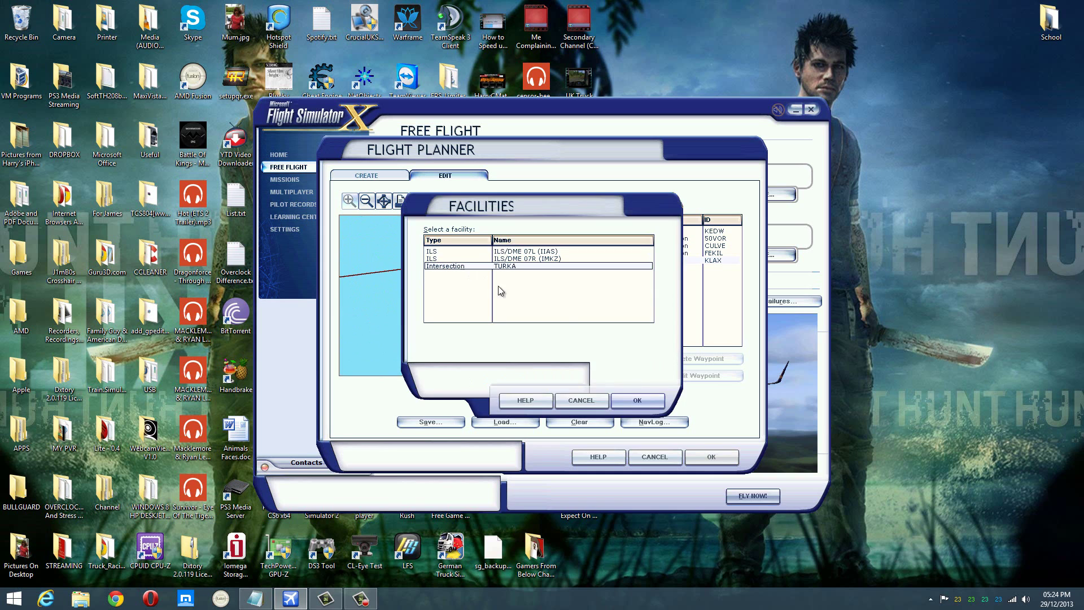
left_click(639, 395)
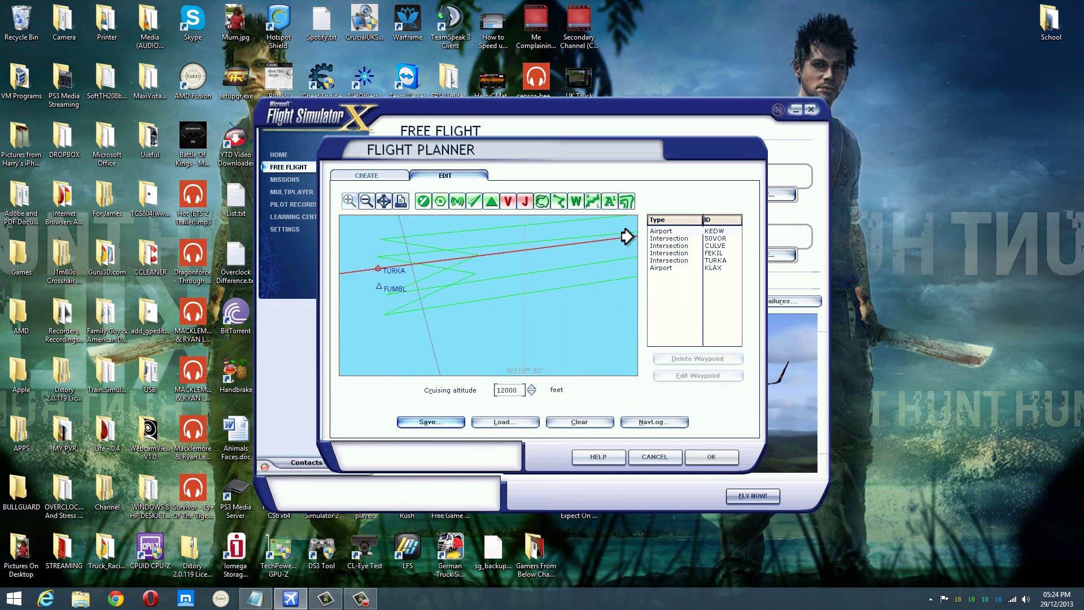
left_click(365, 205)
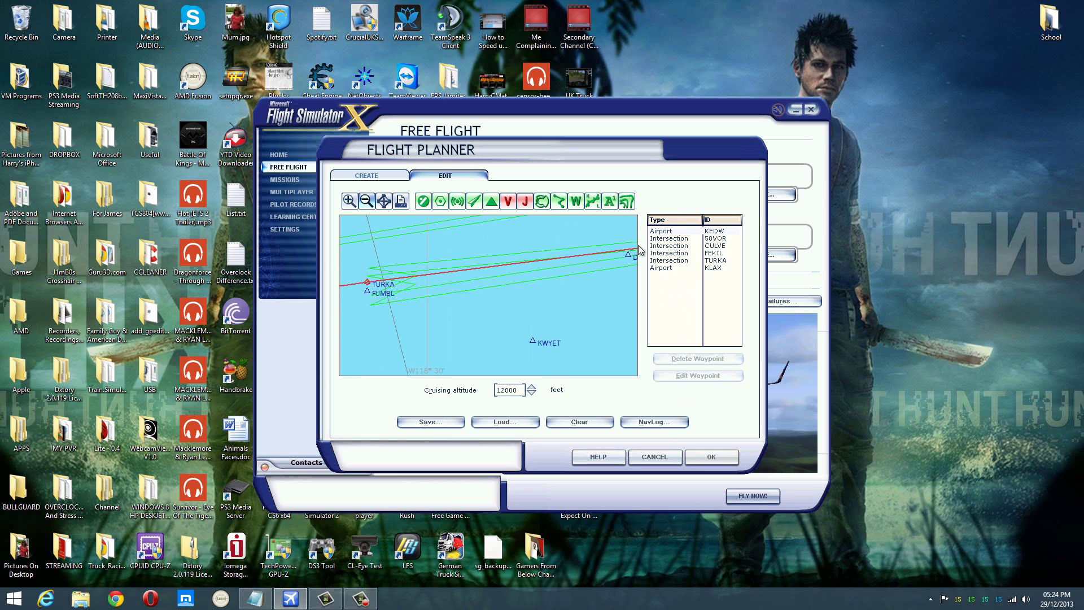
mouse_move(629, 243)
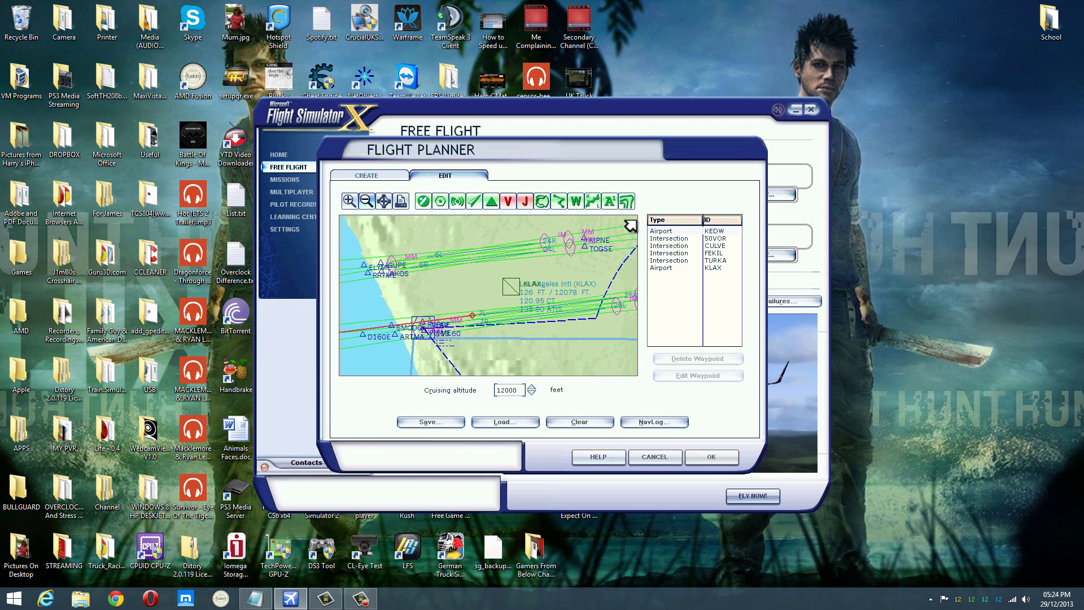
left_click(366, 201)
left_click(365, 202)
left_click(366, 201)
left_click(366, 201)
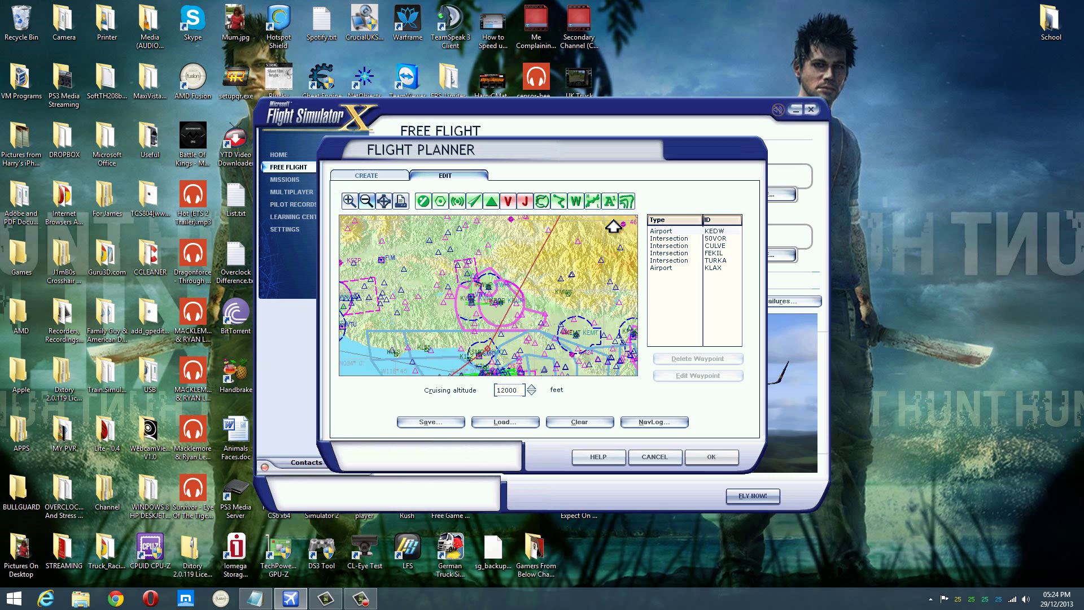
left_click(365, 201)
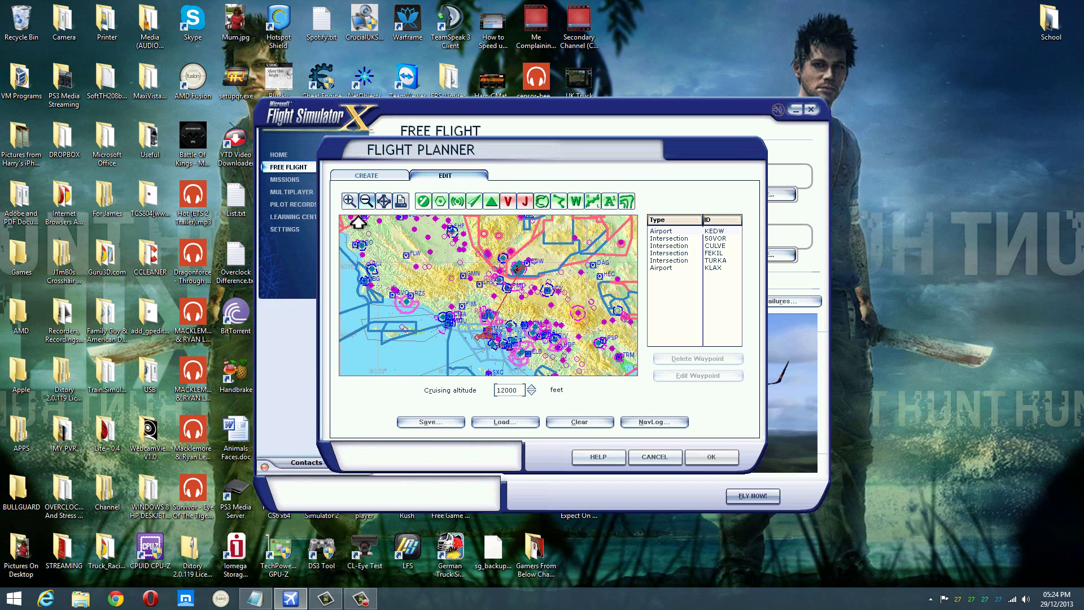
left_click(350, 201)
left_click(350, 201)
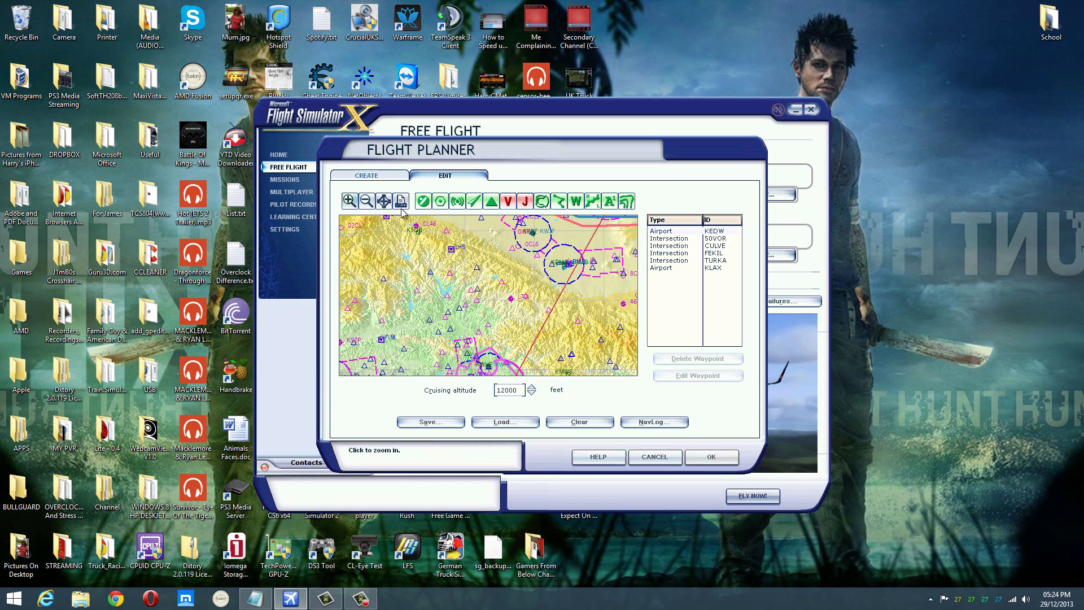
left_click(712, 268)
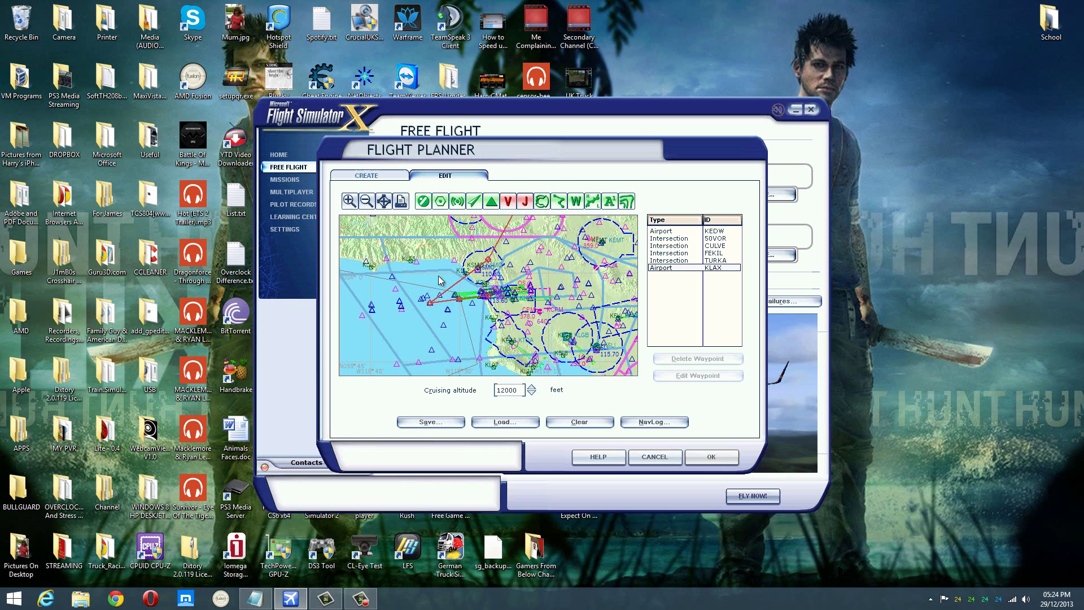
left_click(486, 333)
left_click(581, 401)
left_click_drag(473, 299, 480, 323)
left_click(670, 267)
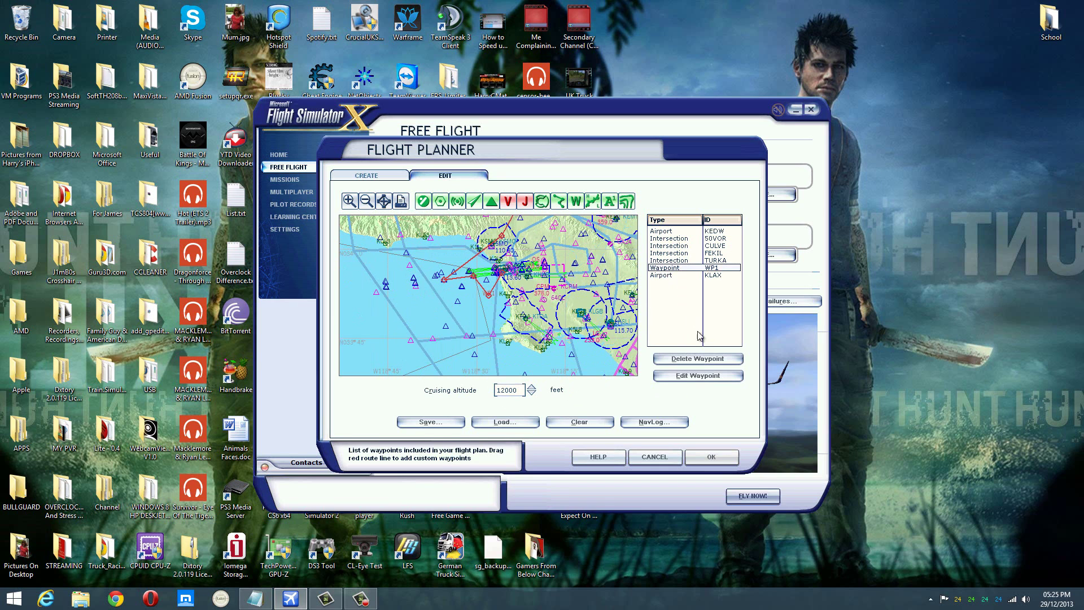
left_click(698, 358)
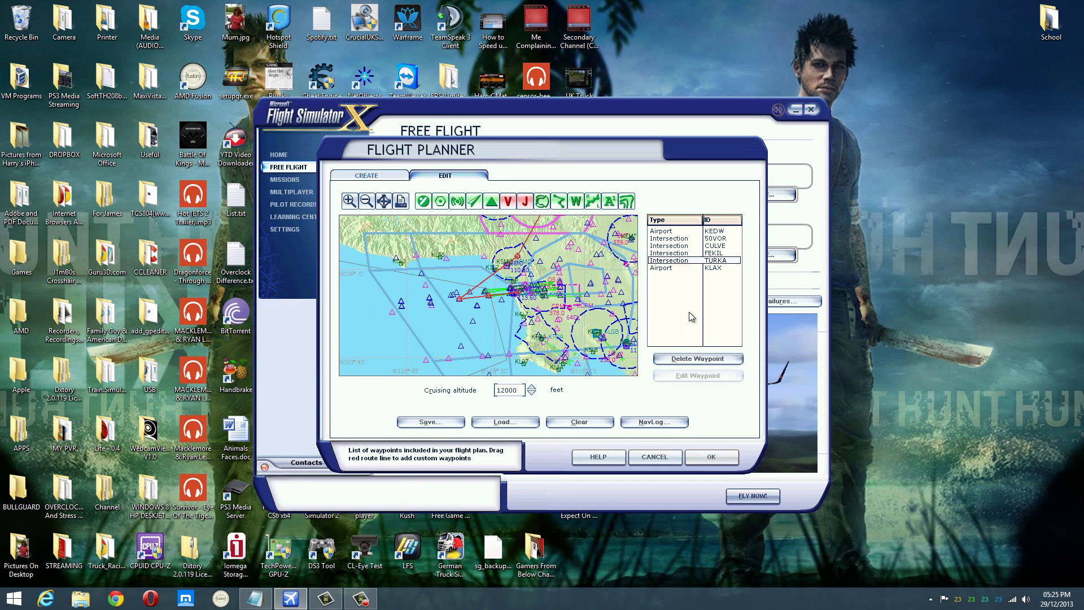
left_click(679, 266)
left_click(355, 201)
left_click(356, 204)
left_click(356, 204)
left_click(355, 203)
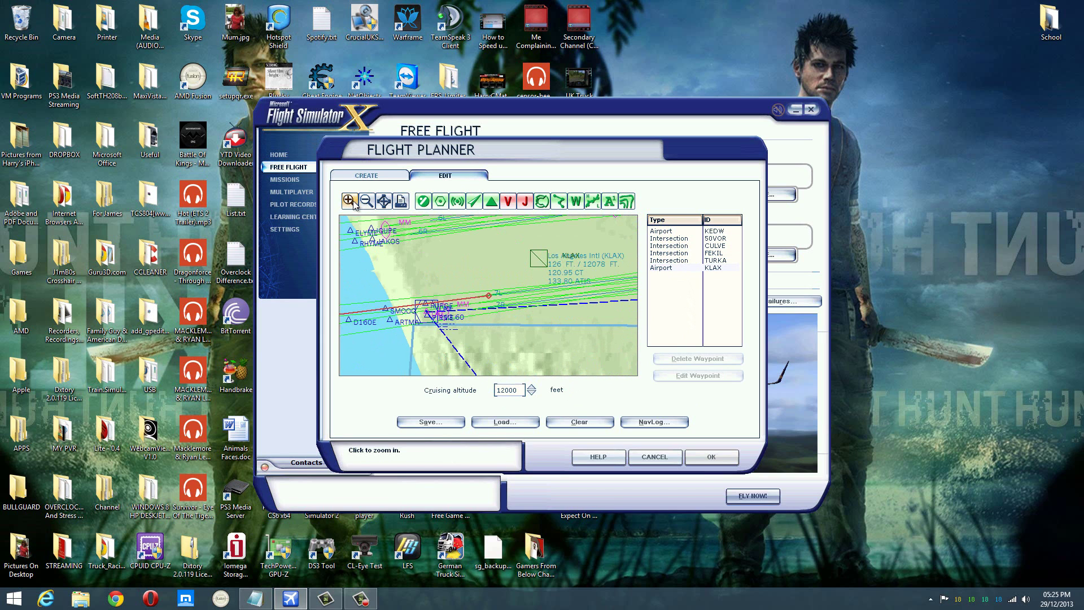
left_click(348, 325)
left_click(348, 326)
left_click(348, 324)
left_click(349, 326)
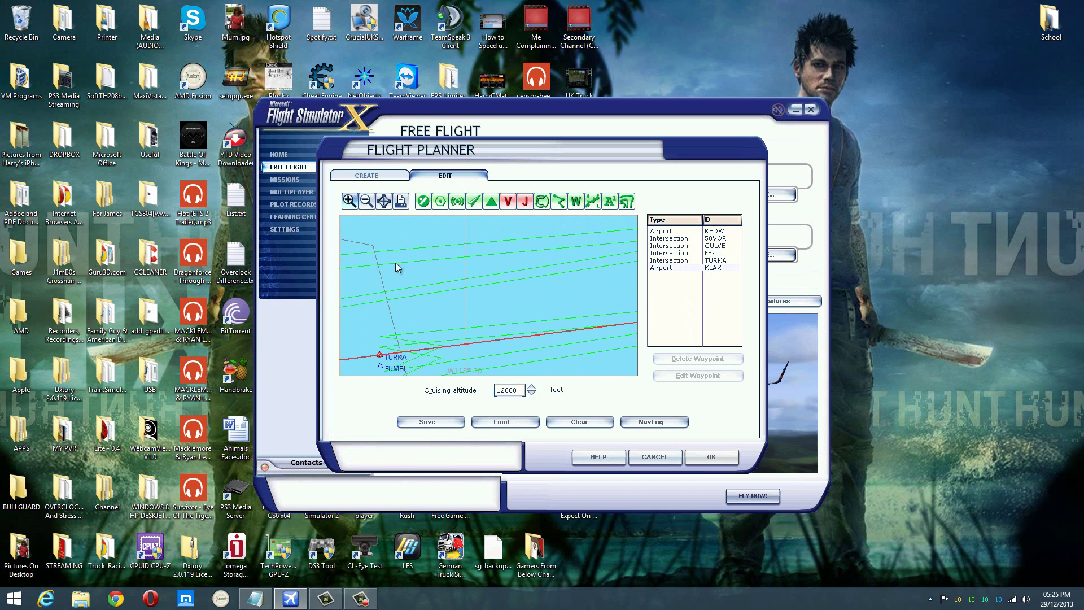
left_click(367, 203)
left_click(367, 202)
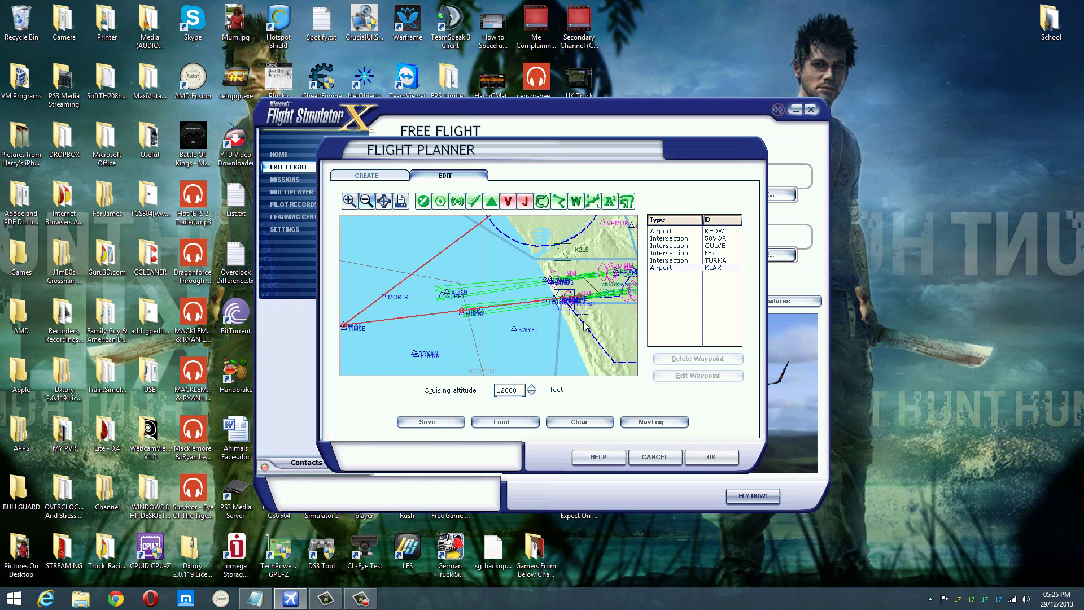
left_click(508, 390)
left_click(387, 390)
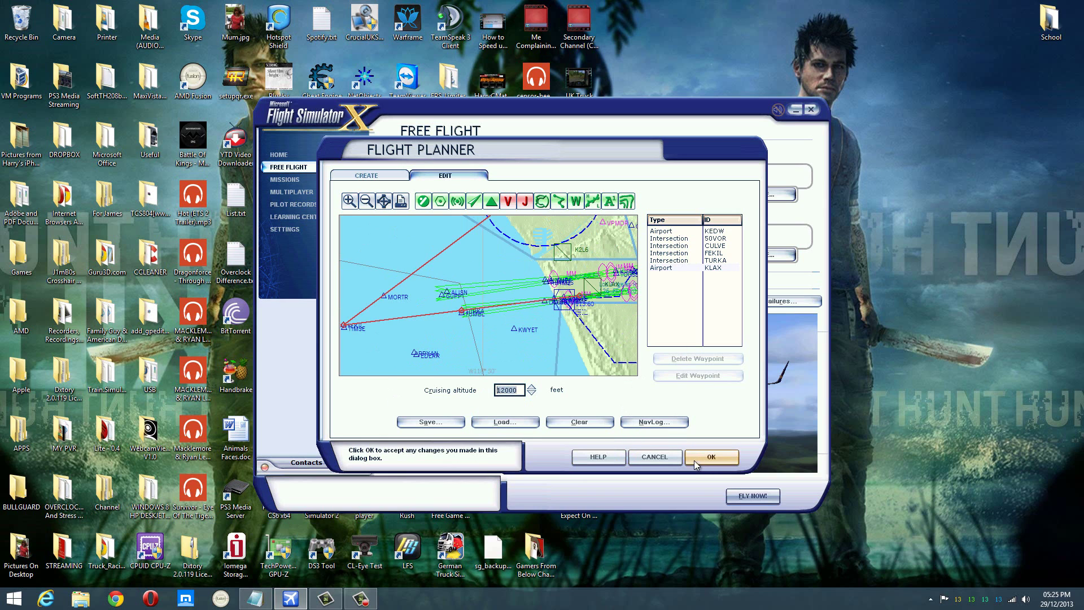
left_click(663, 425)
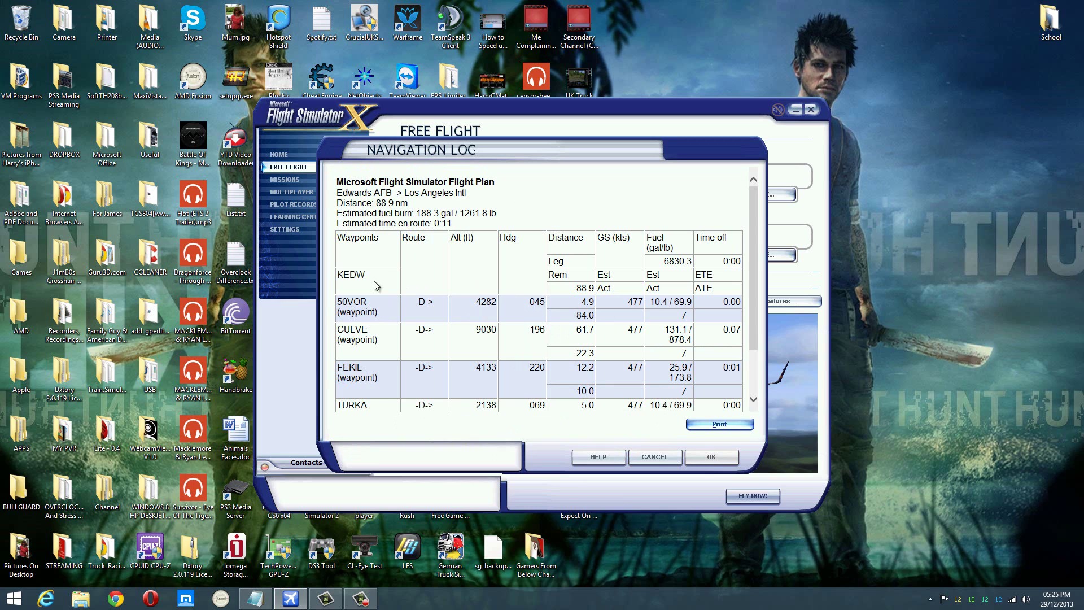
left_click_drag(593, 288, 575, 289)
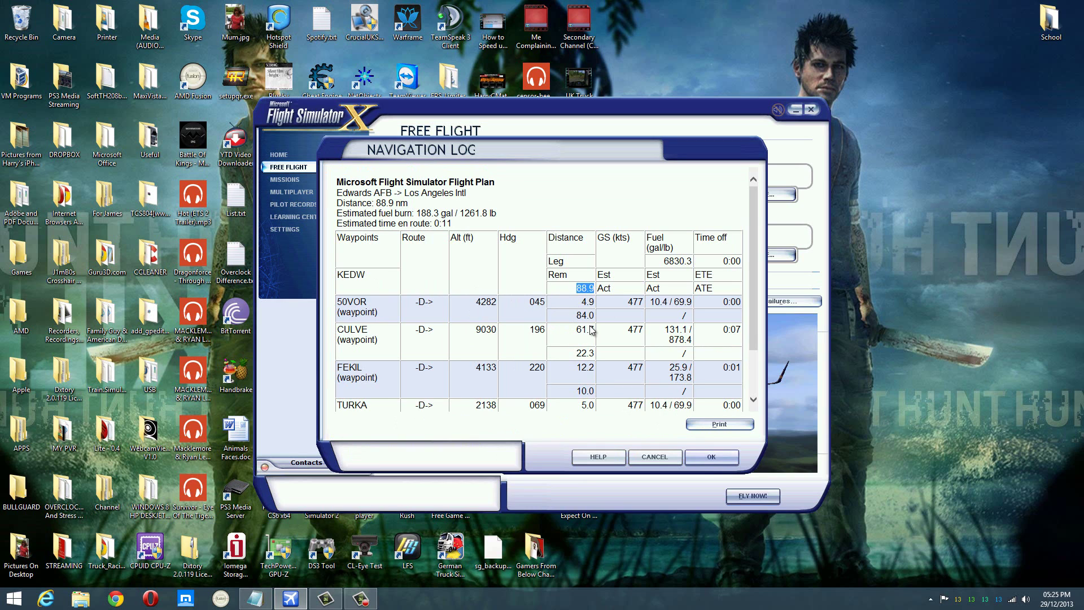
left_click(667, 459)
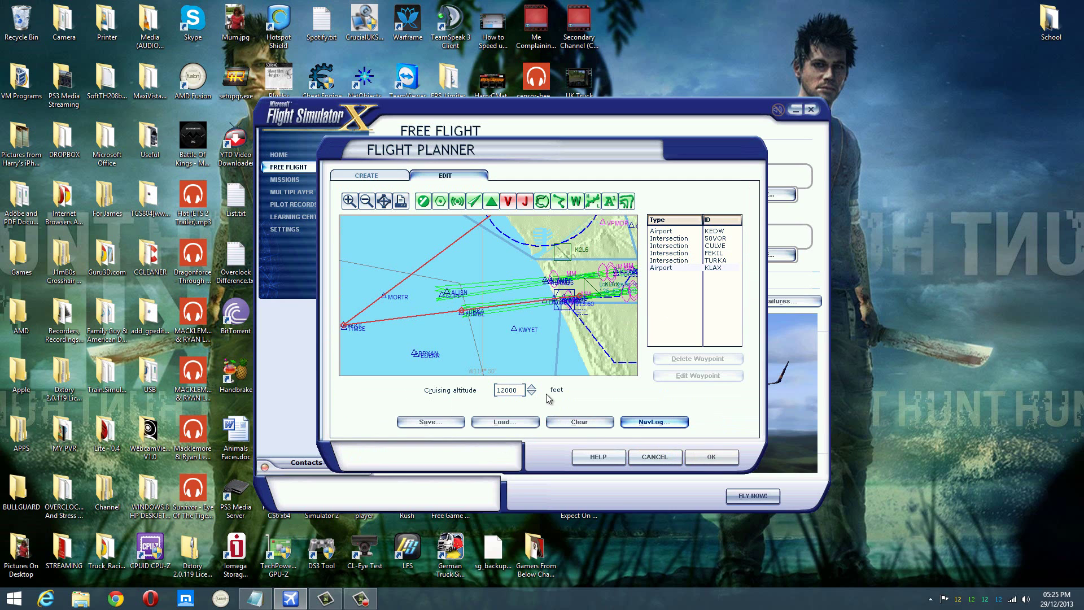
left_click(503, 390)
key("Right")
key("Right")
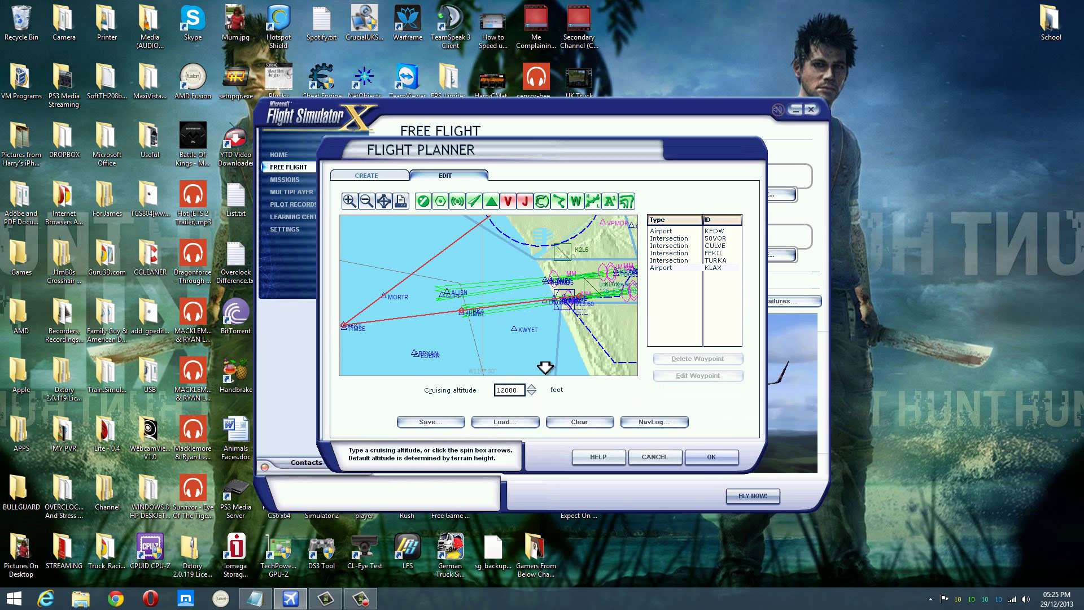
left_click(520, 391)
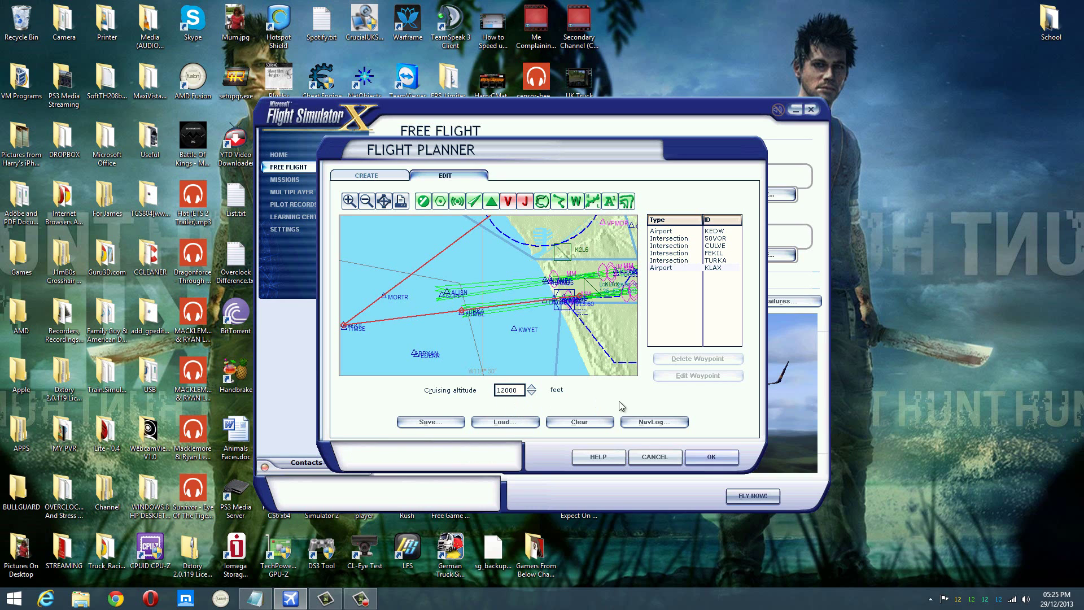
left_click(659, 418)
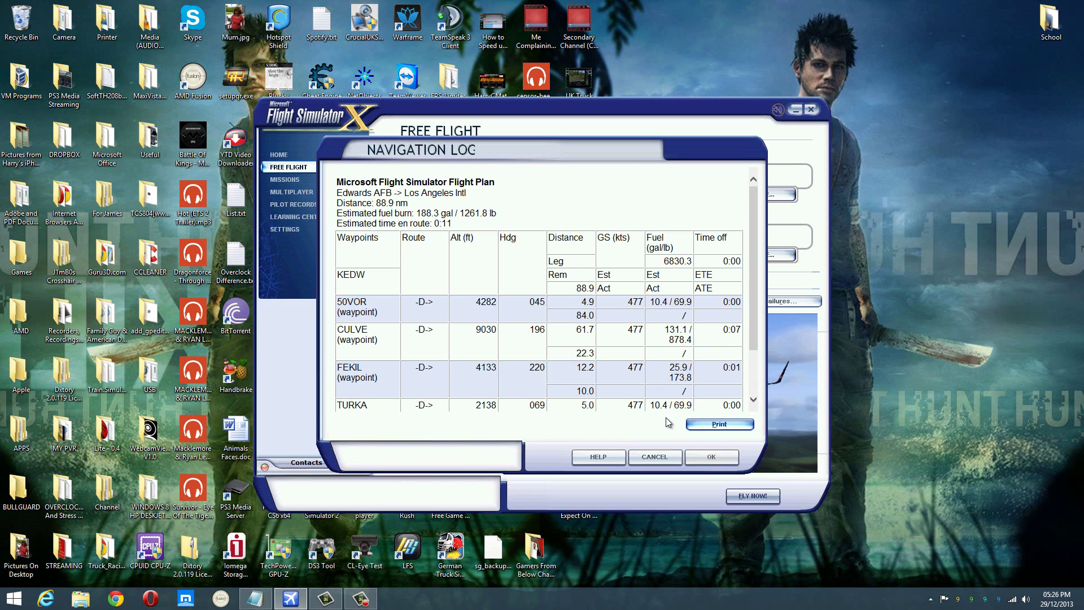
left_click(663, 455)
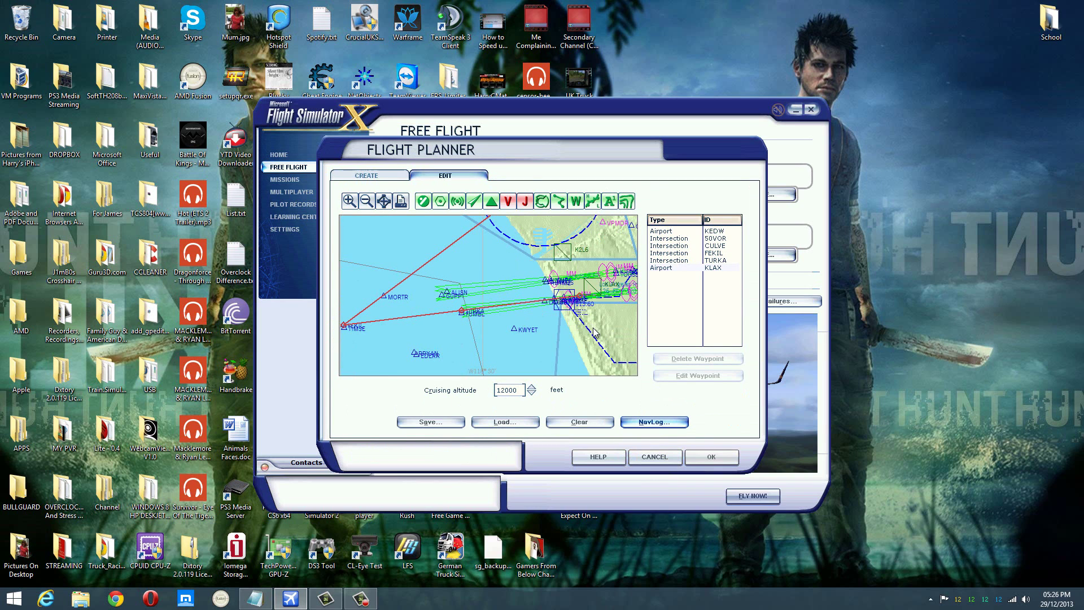
Name the plan file 'IFR Edwards AFB to Los Angeles Intl 12000ft.PLN' in the save dialog
left_click(712, 458)
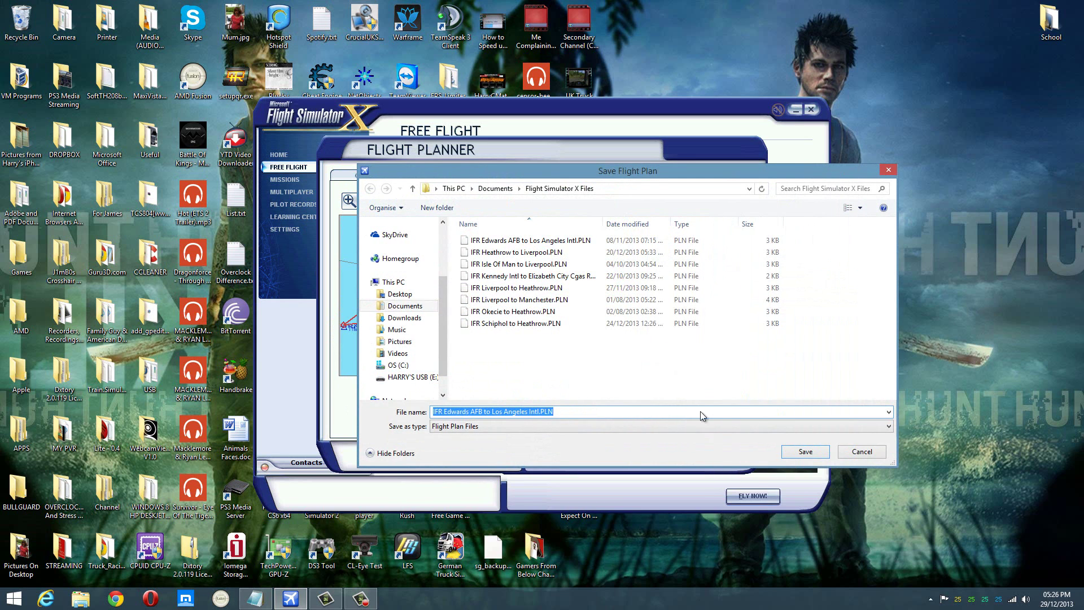
left_click(540, 415)
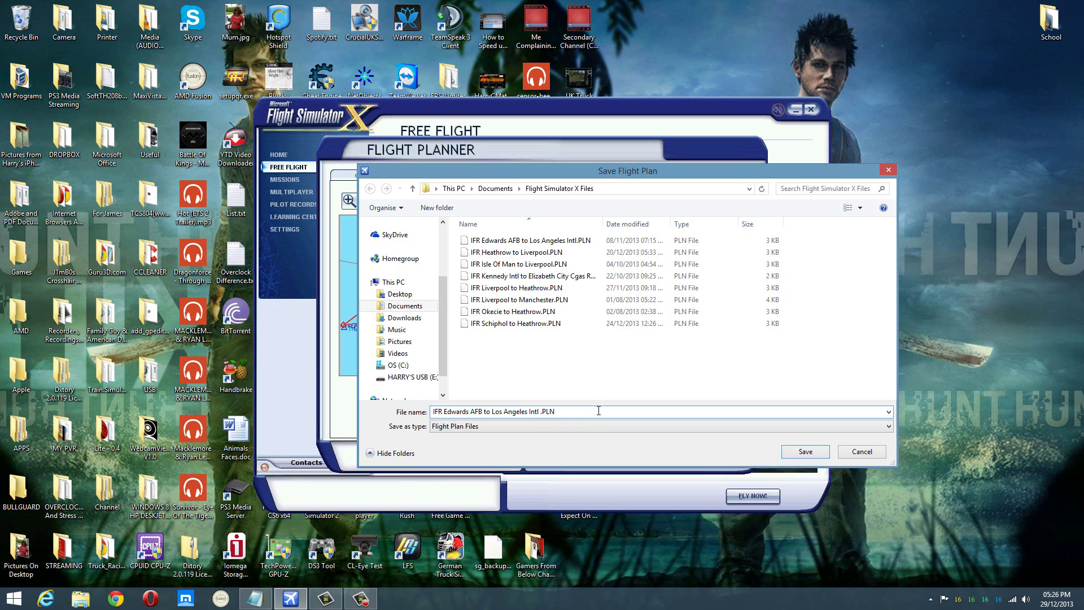
type("10")
key("BackSpace")
type("2000")
type("ft")
Save the plan, move the 737-800 to Edwards, and recheck the route through TURKA
left_click(820, 454)
left_click(506, 338)
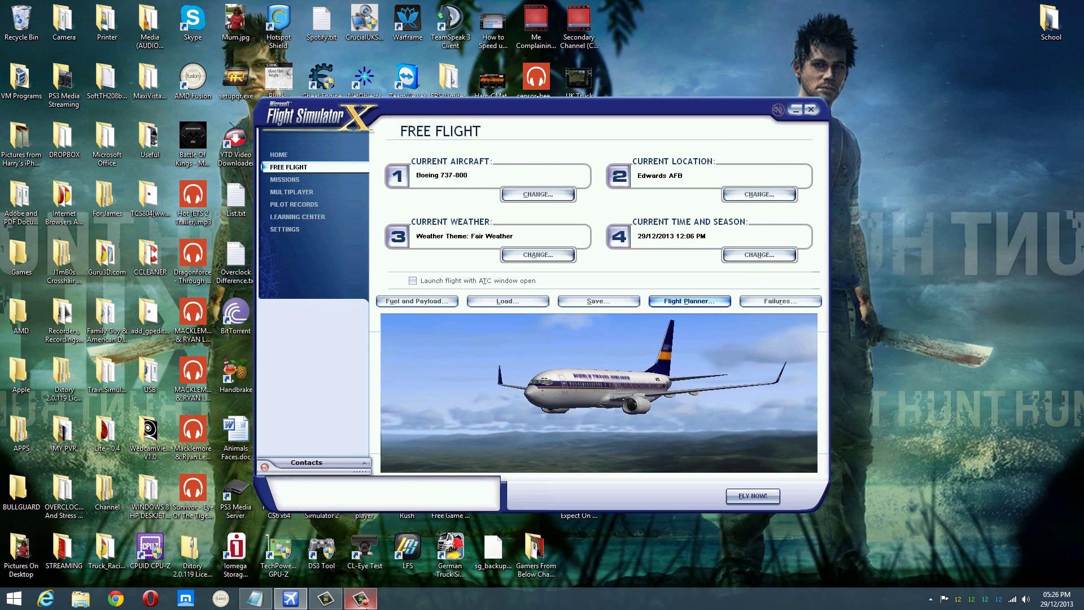
left_click(712, 302)
left_click(654, 391)
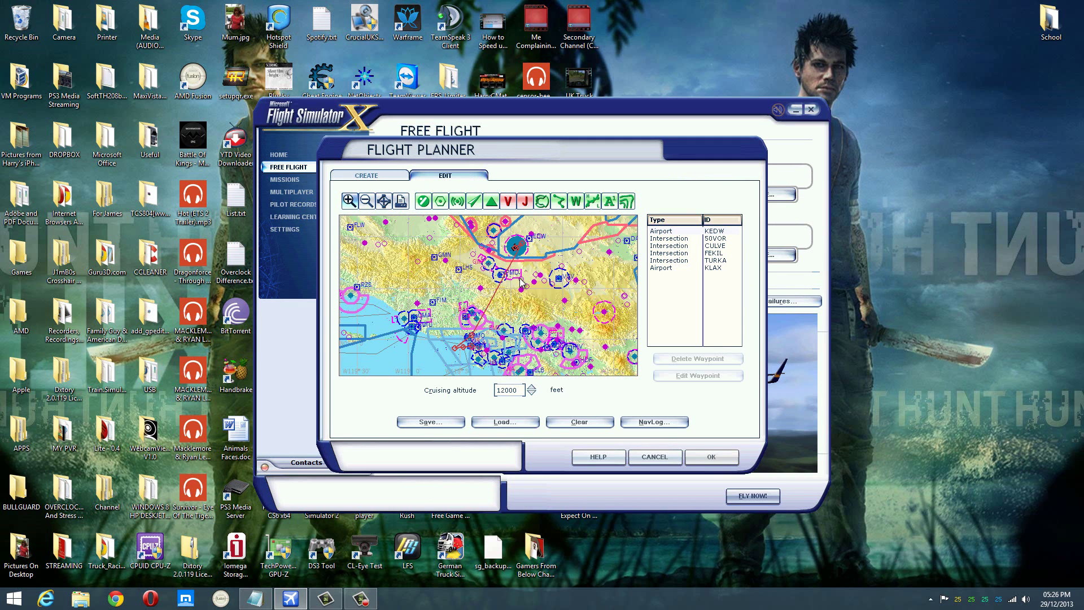
mouse_move(522, 284)
left_click(688, 260)
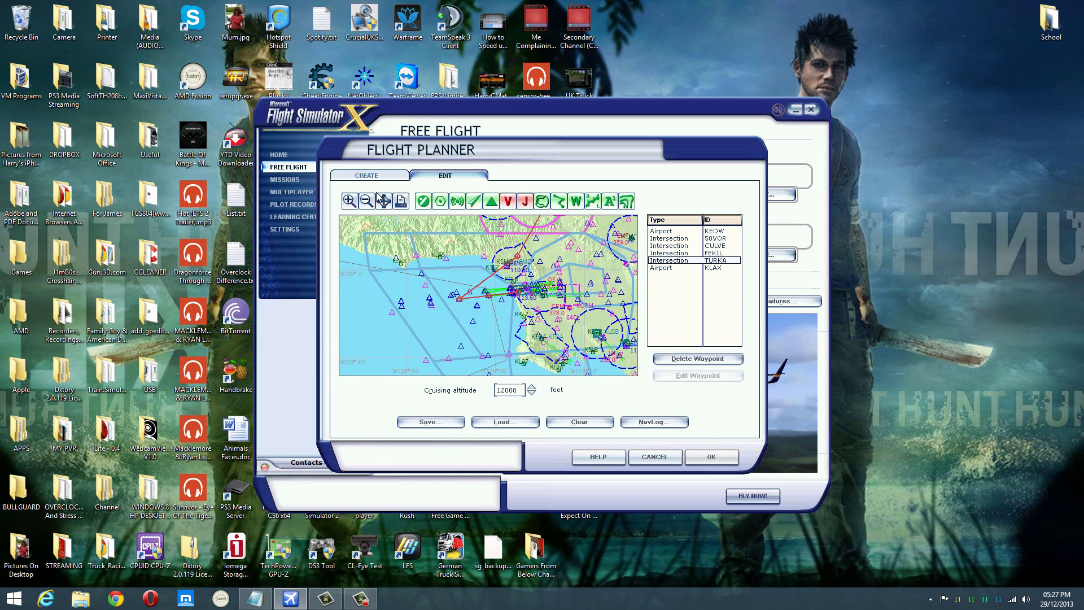
left_click_drag(402, 226, 402, 265)
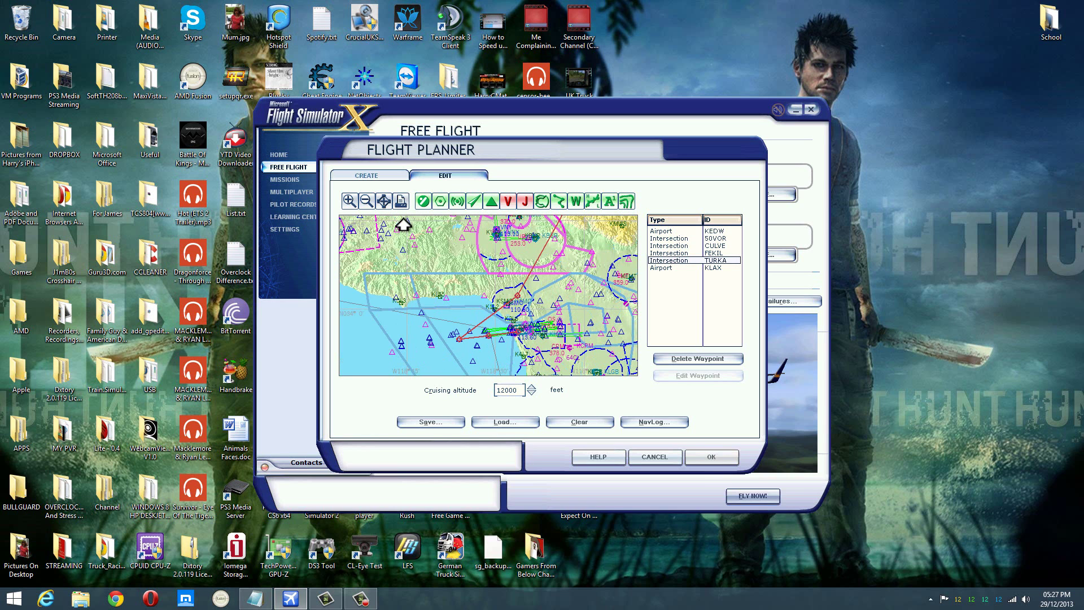
left_click(674, 457)
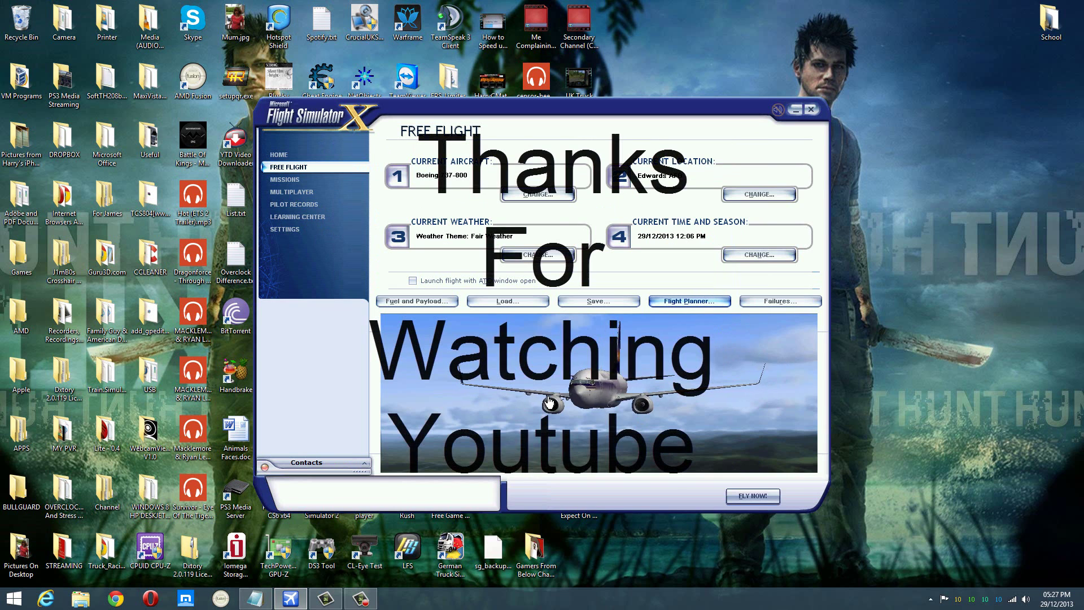